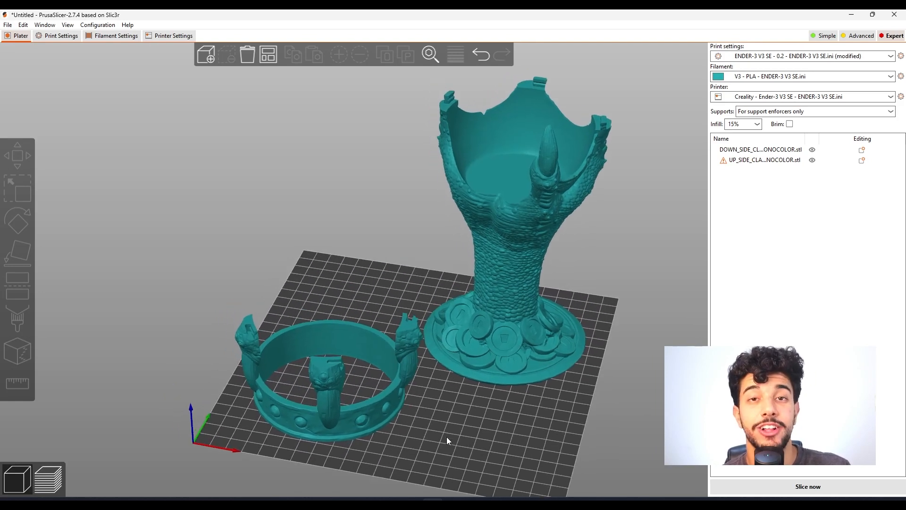
- Examine the claw-shaped cup and the crown ring on the build plate from several sides and distances
left_click_drag(436, 431, 472, 331)
left_click_drag(478, 451, 492, 420)
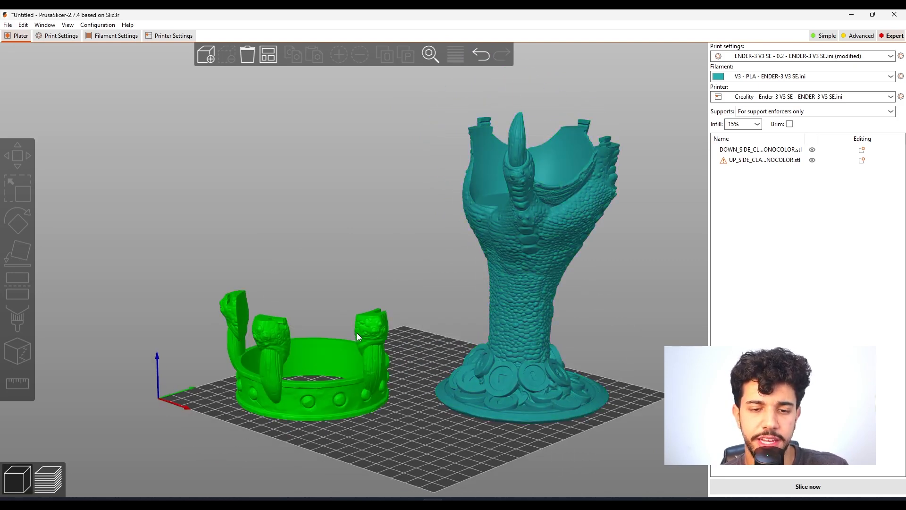
scroll(524, 391, "up", 5)
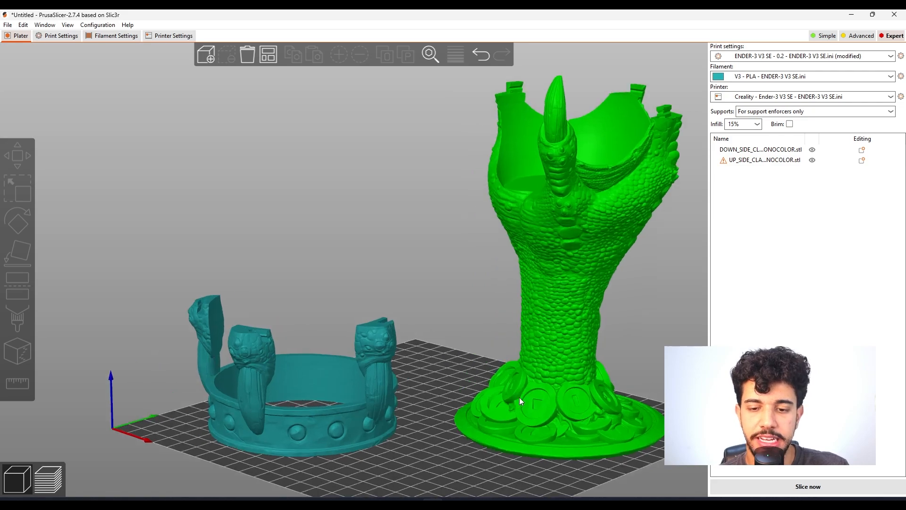
scroll(396, 326, "up", 4)
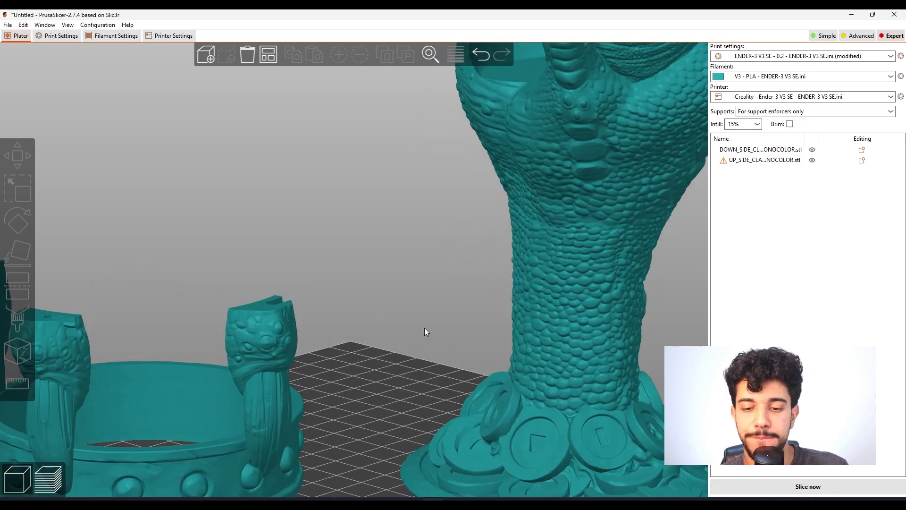
scroll(383, 256, "down", 4)
left_click_drag(324, 366, 356, 393)
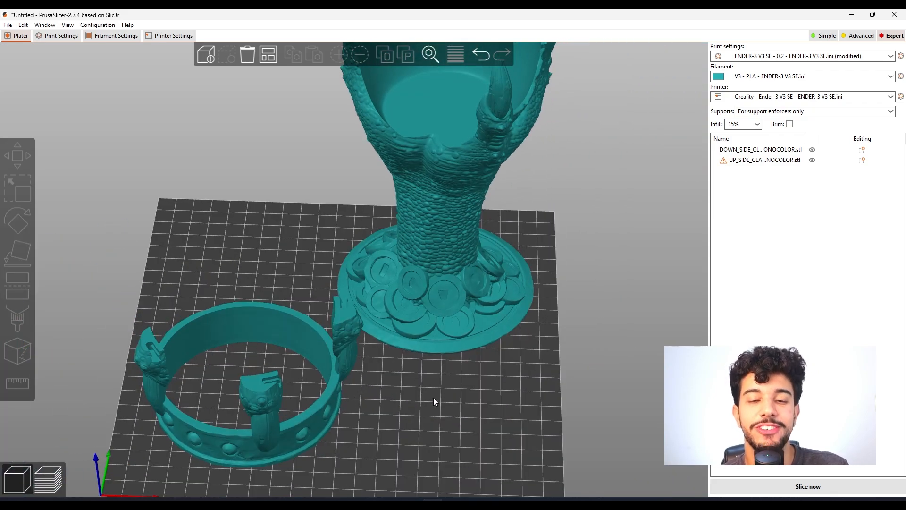
left_click_drag(433, 397, 524, 387)
scroll(544, 365, "up", 2)
scroll(544, 365, "down", 4)
left_click_drag(553, 356, 476, 324)
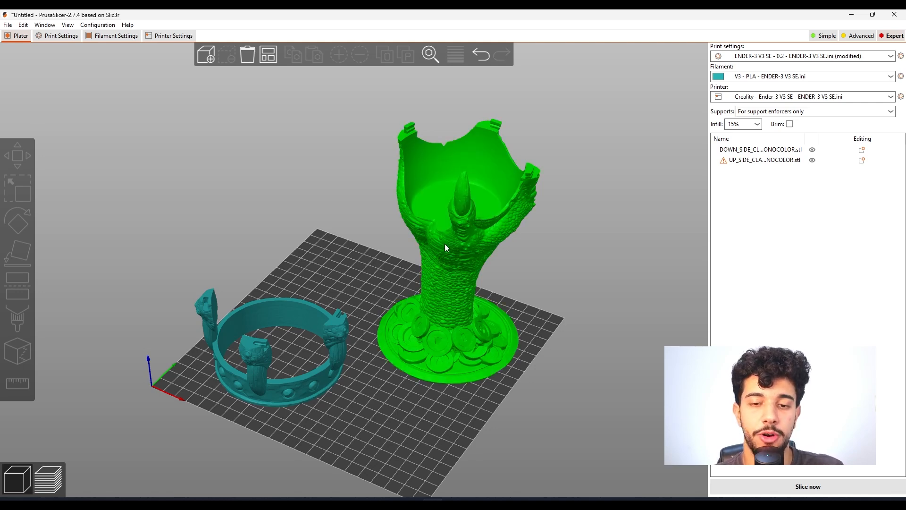
scroll(299, 345, "up", 5)
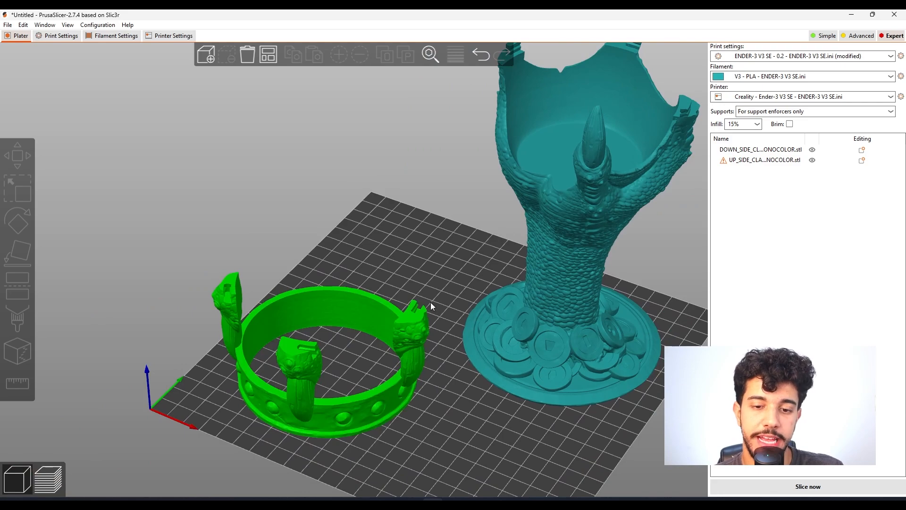
scroll(431, 302, "down", 4)
left_click_drag(416, 250, 495, 263)
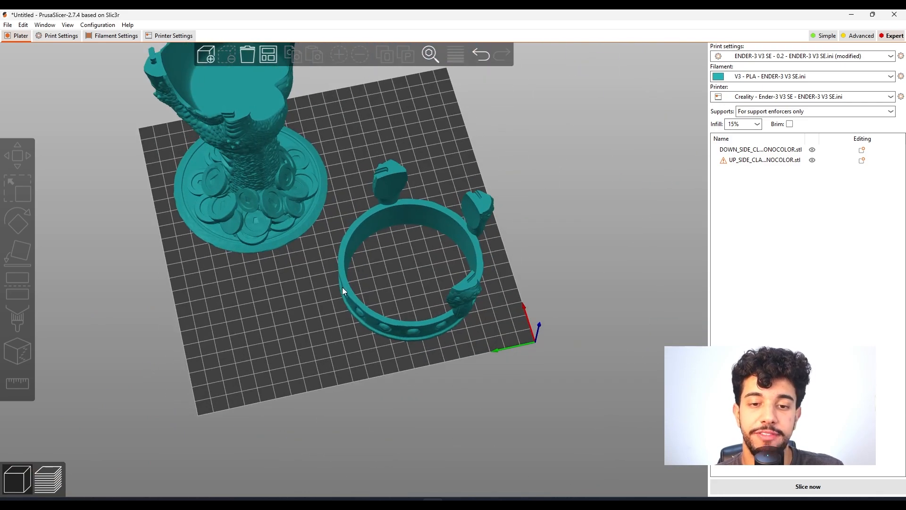
left_click_drag(276, 315, 363, 387)
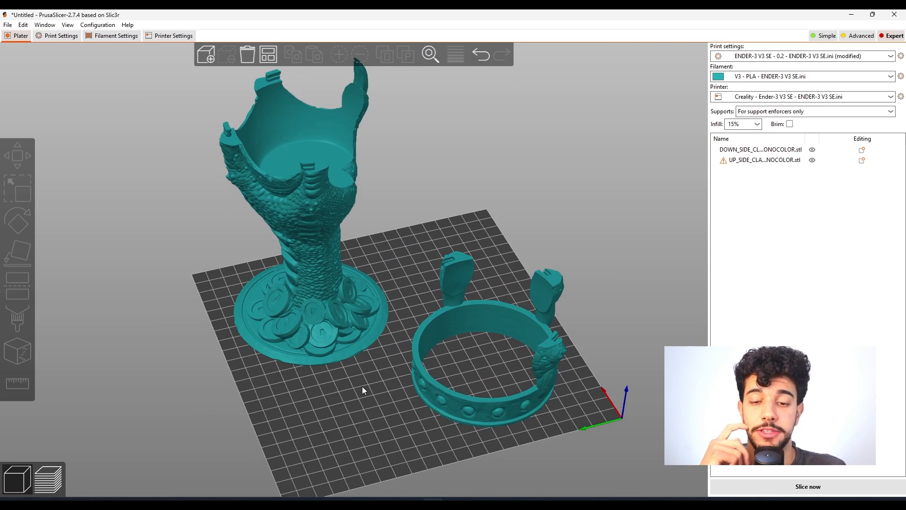
left_click_drag(504, 245, 473, 390)
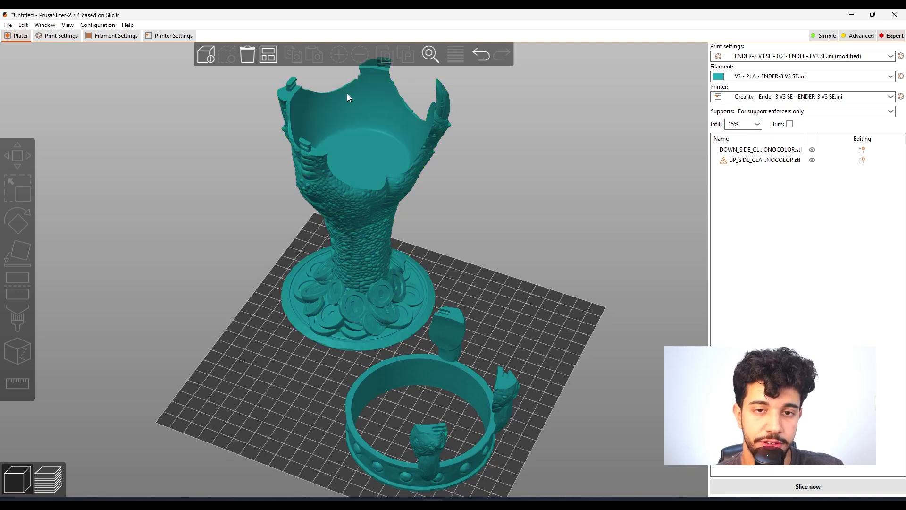
left_click_drag(543, 330, 284, 353)
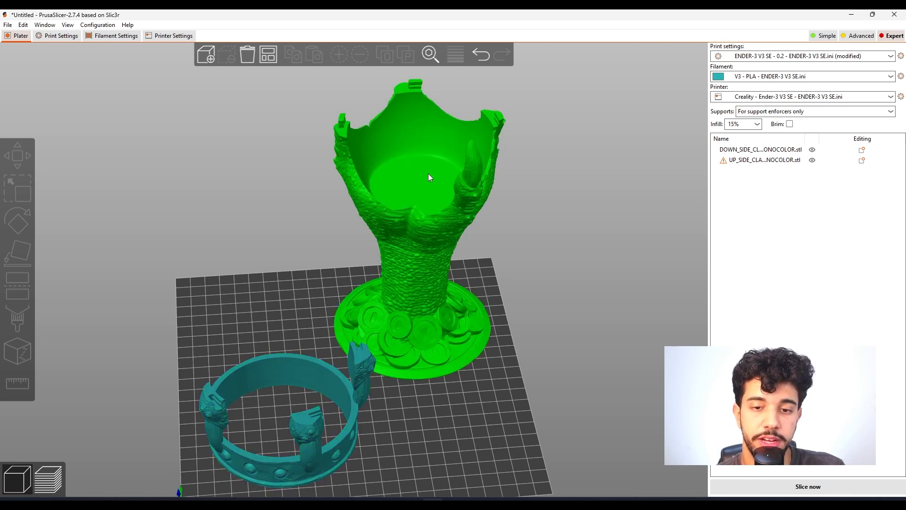
left_click_drag(442, 407, 425, 451)
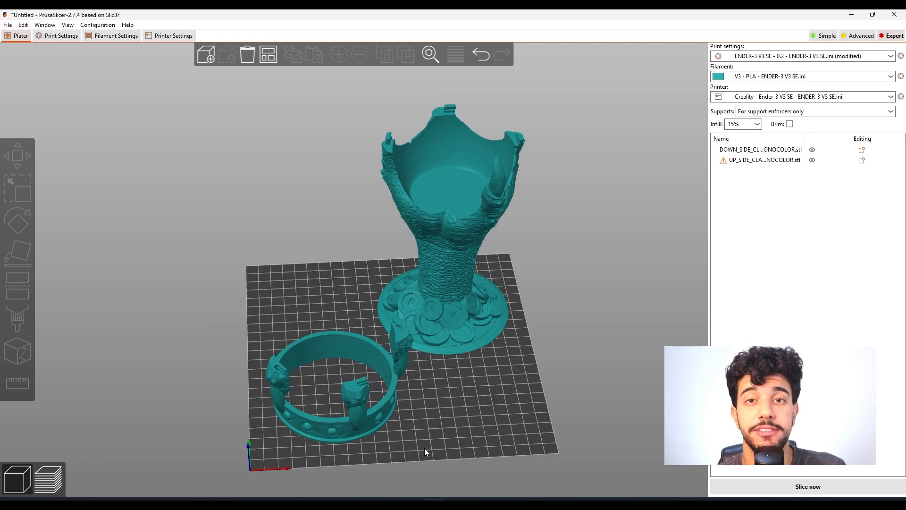
left_click_drag(430, 386, 475, 402)
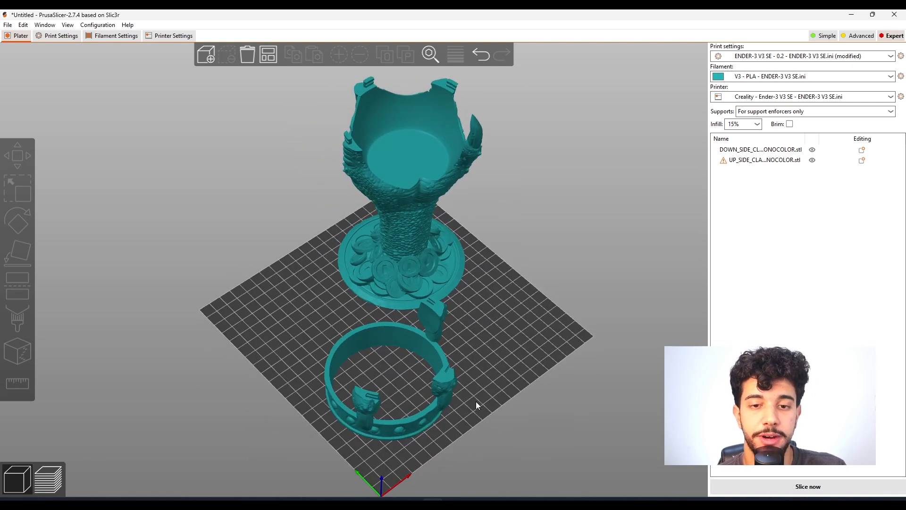
- Set the layer height to 0.18 mm and the fill density to 15%, and review the skirt and brim settings
key("ctrl+2")
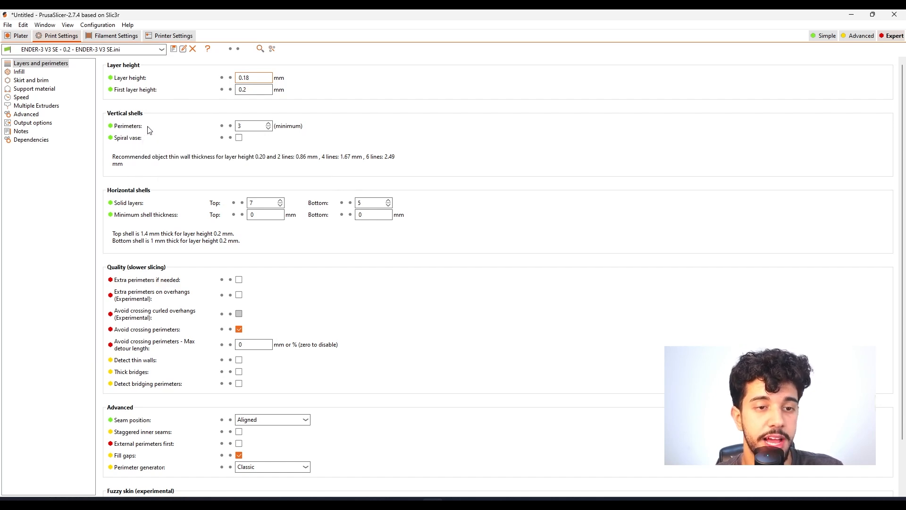
left_click(18, 73)
left_click(240, 77)
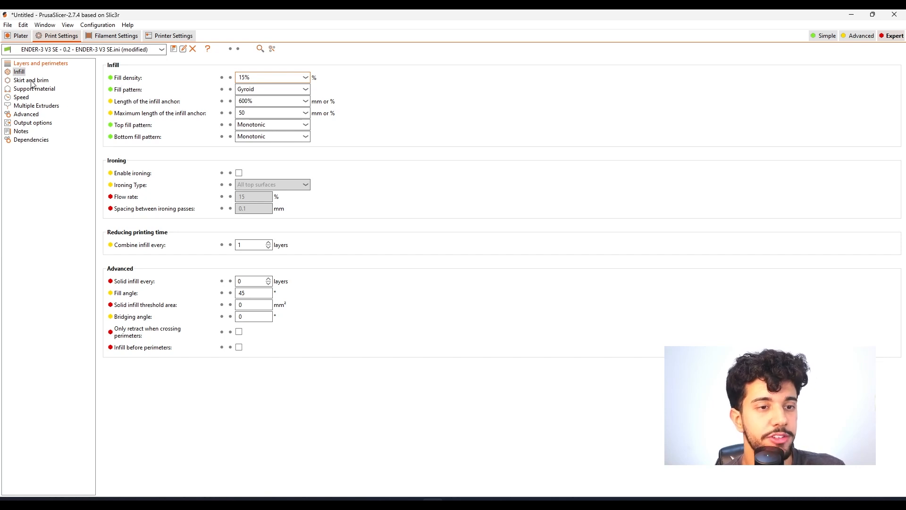
left_click(22, 81)
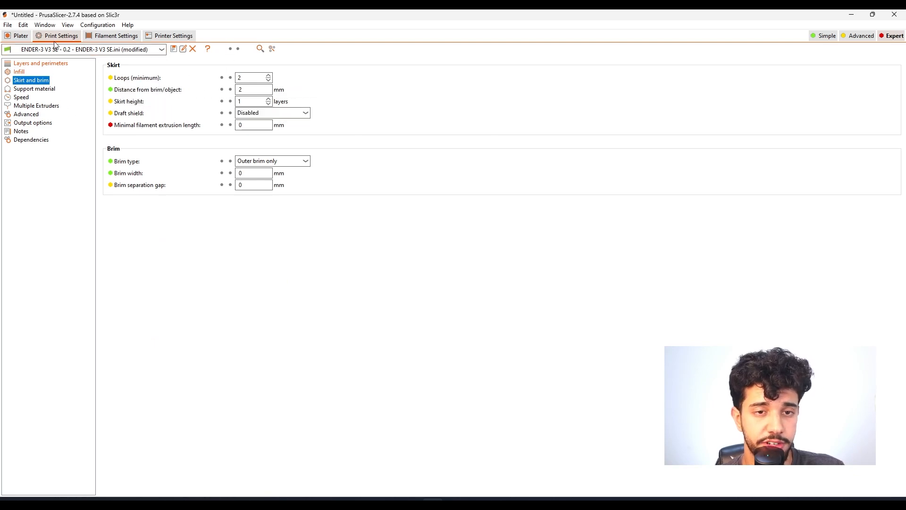
- Select the claw cup on the build plate and inspect both models from below and above
left_click(19, 36)
left_click_drag(410, 408, 309, 346)
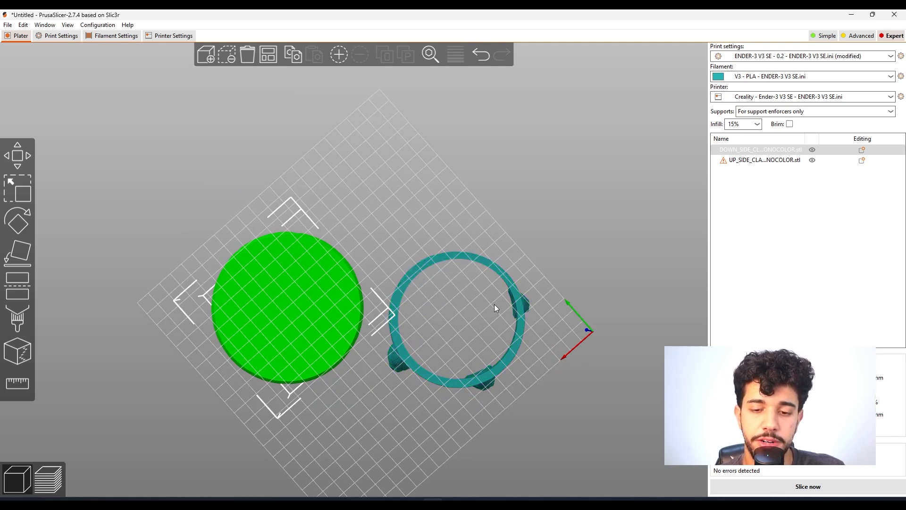
left_click_drag(429, 198, 329, 364)
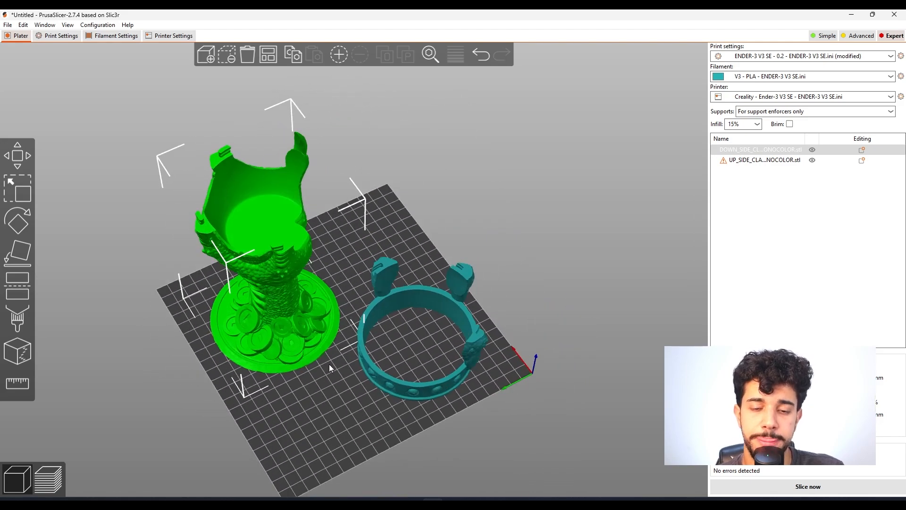
scroll(342, 372, "up", 3)
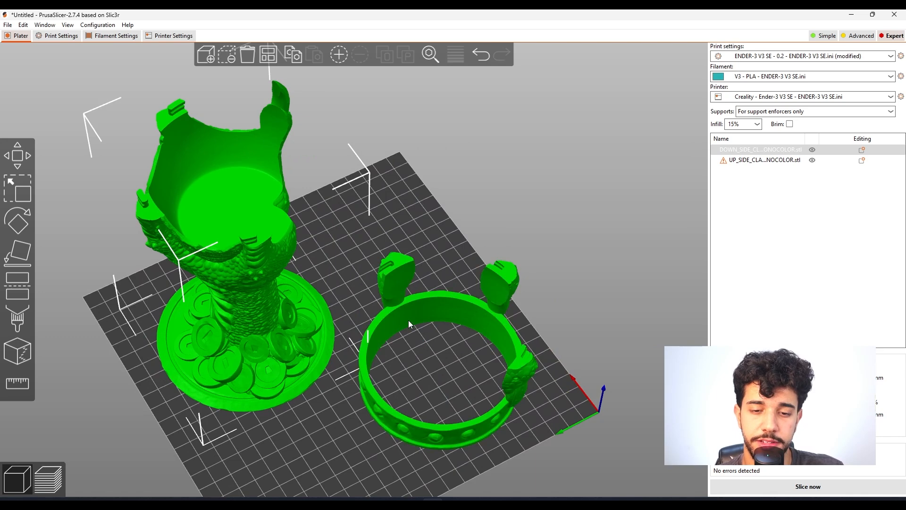
left_click_drag(404, 325, 148, 128)
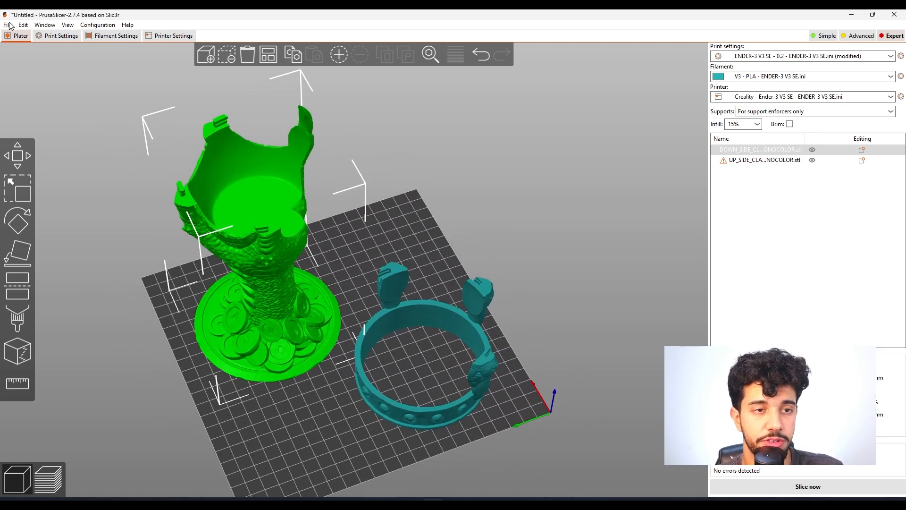
- Review the support material options in the print settings and return to the build plate
left_click(47, 37)
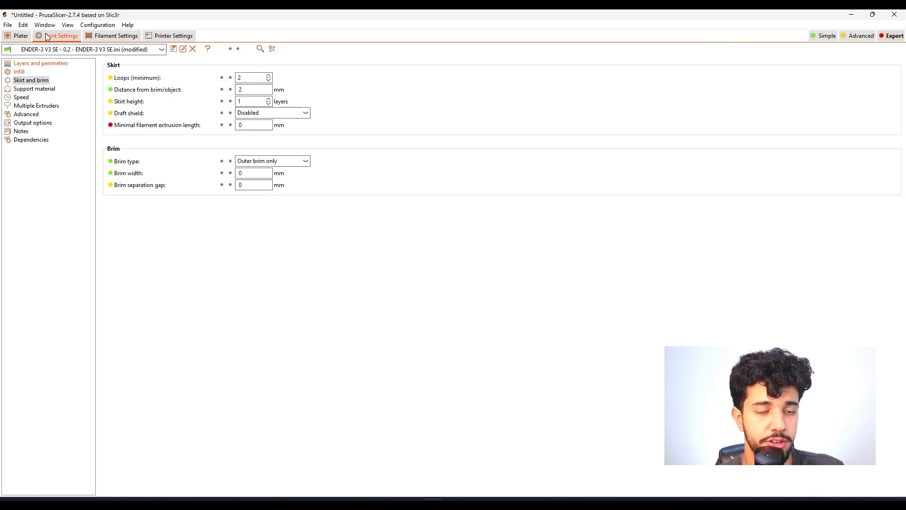
left_click(39, 89)
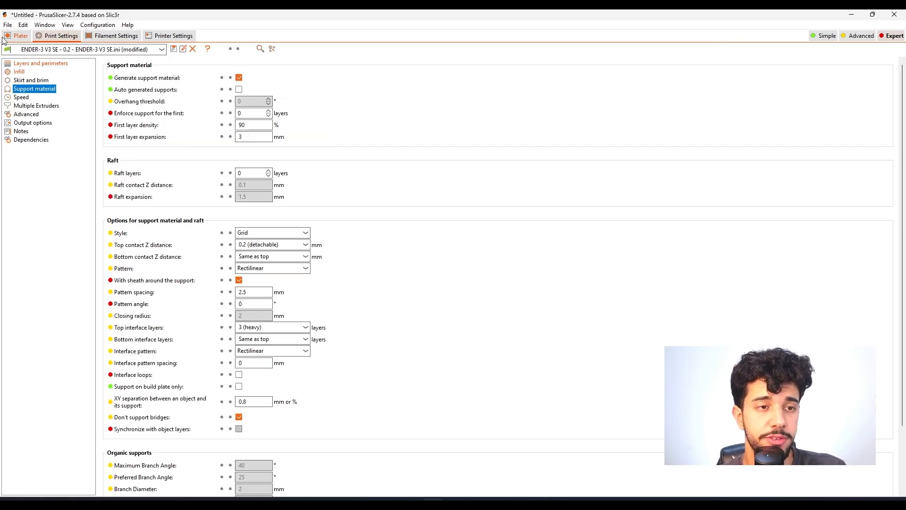
left_click(20, 36)
- Inspect the claw cup's outer wall and fingers for overhangs from all sides
left_click_drag(297, 437, 305, 341)
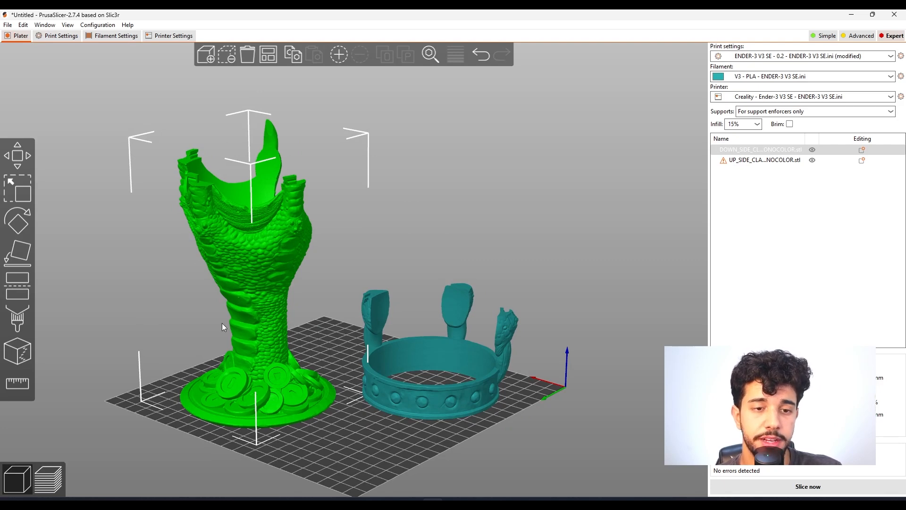
left_click_drag(327, 457, 456, 278)
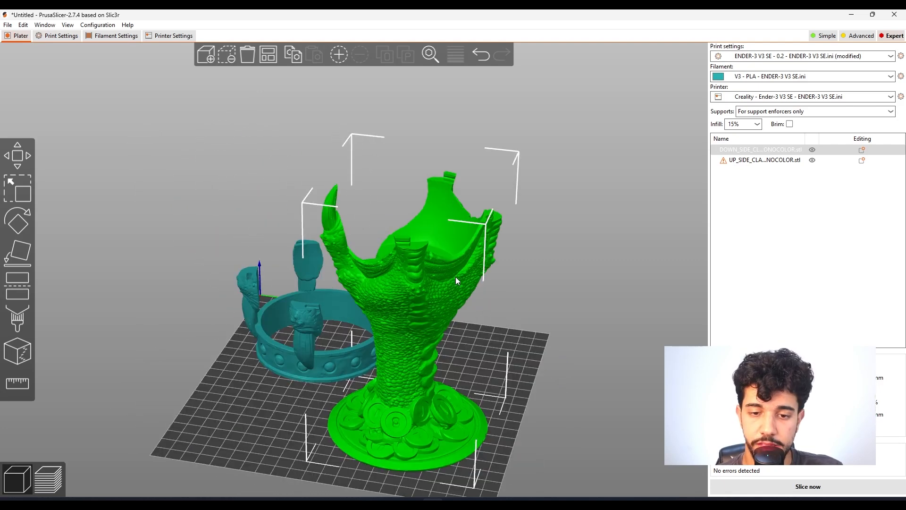
left_click_drag(545, 367, 468, 267)
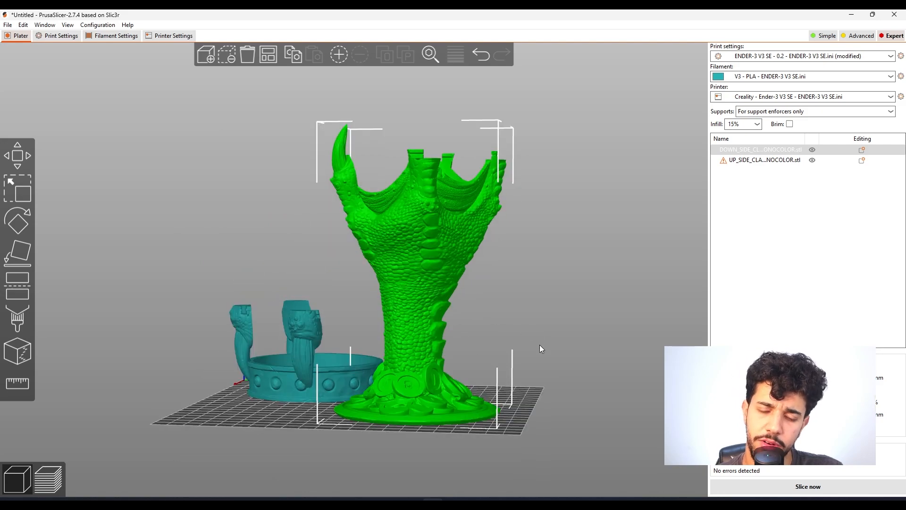
left_click_drag(556, 389, 215, 261)
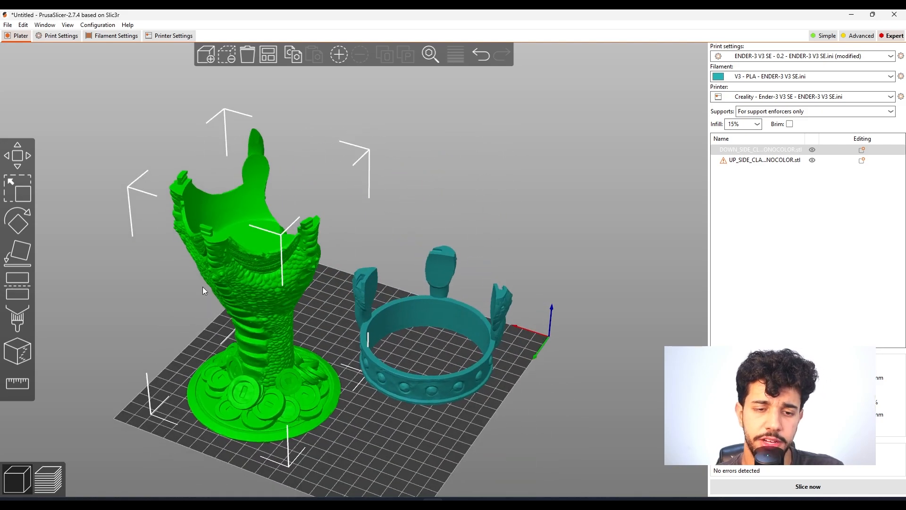
scroll(408, 438, "up", 5)
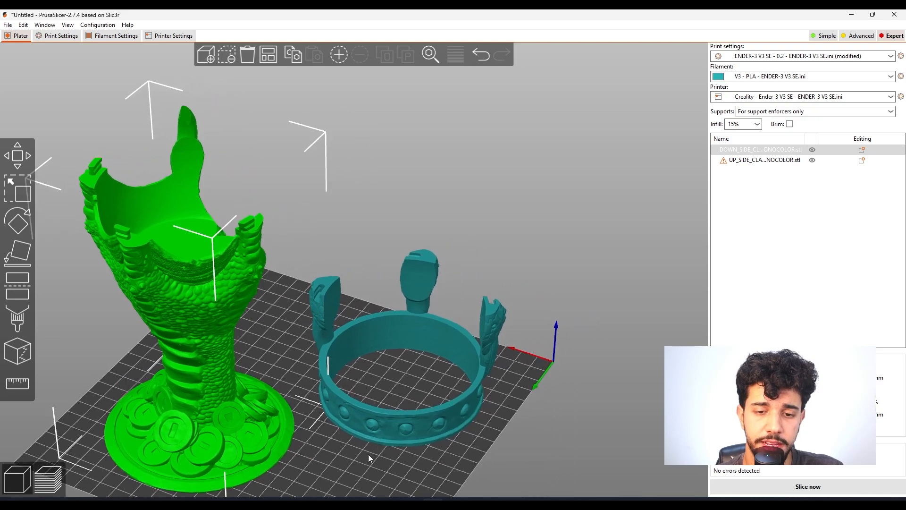
- Select the crown ring and examine its three upright fingertips up close and from several angles
left_click(425, 311)
left_click_drag(423, 315, 365, 388)
scroll(338, 379, "up", 8)
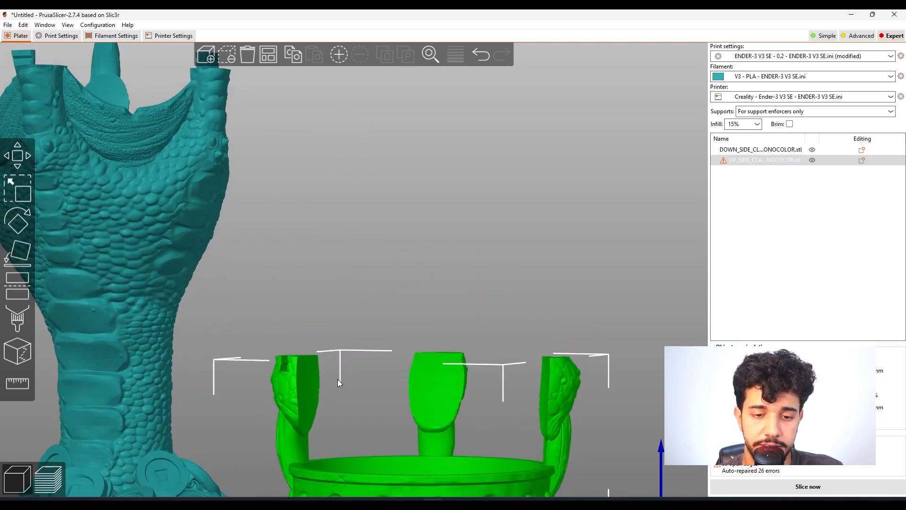
left_click_drag(399, 184, 364, 240)
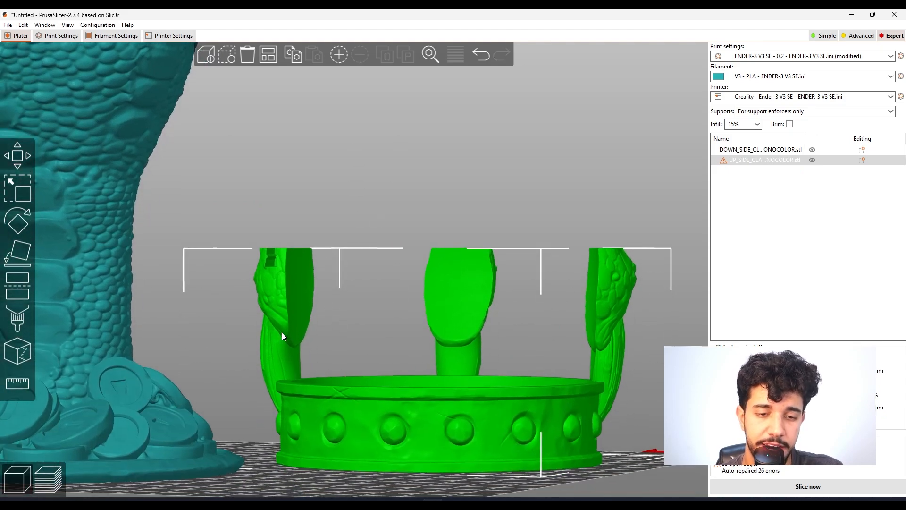
scroll(393, 280, "down", 2)
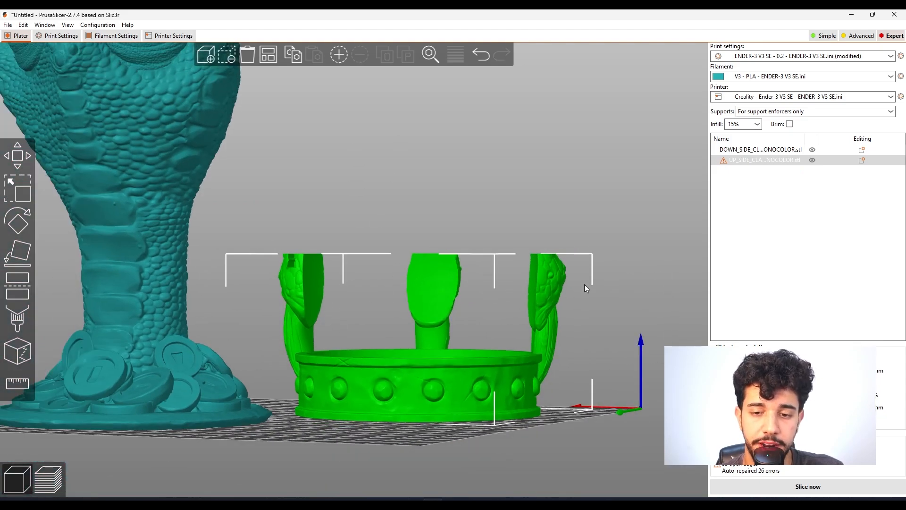
scroll(618, 364, "down", 2)
left_click_drag(619, 364, 547, 374)
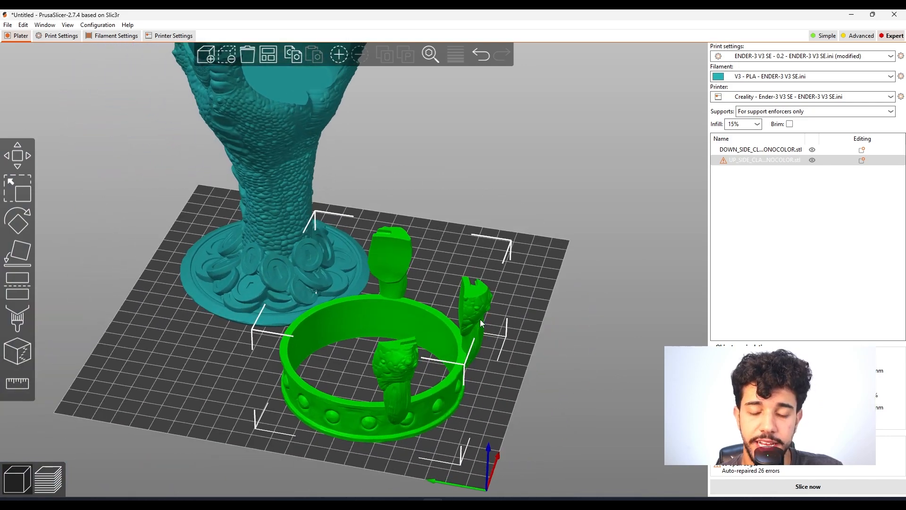
scroll(484, 333, "down", 2)
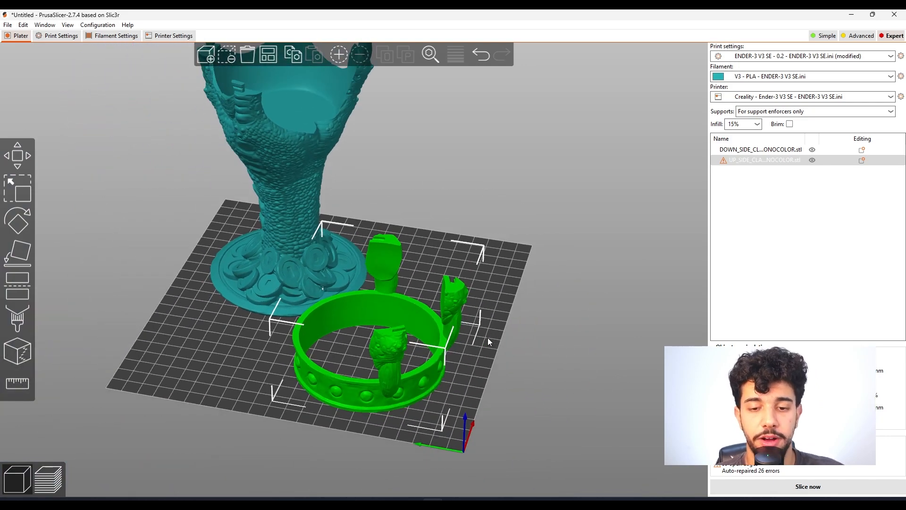
scroll(515, 317, "down", 1)
mouse_move(536, 319)
left_mouse_down()
mouse_move(548, 321)
mouse_move(531, 334)
left_mouse_up()
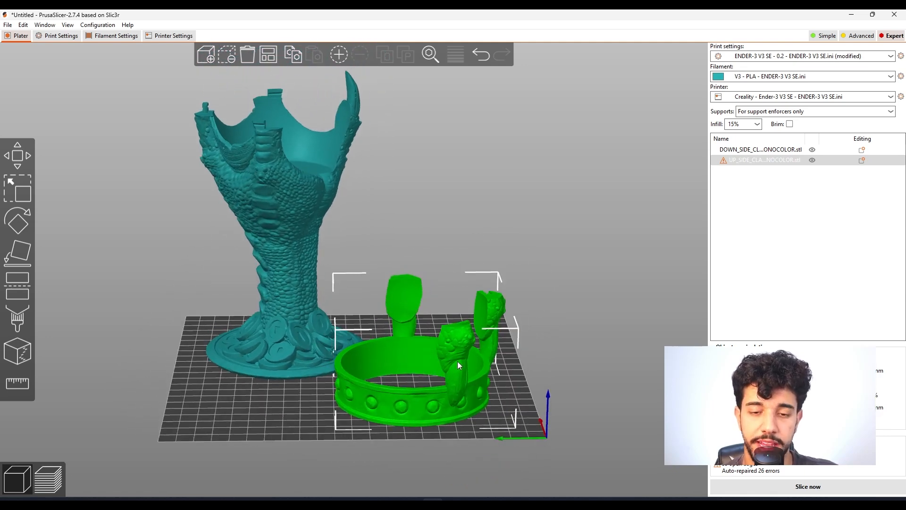
left_click_drag(439, 347, 171, 228)
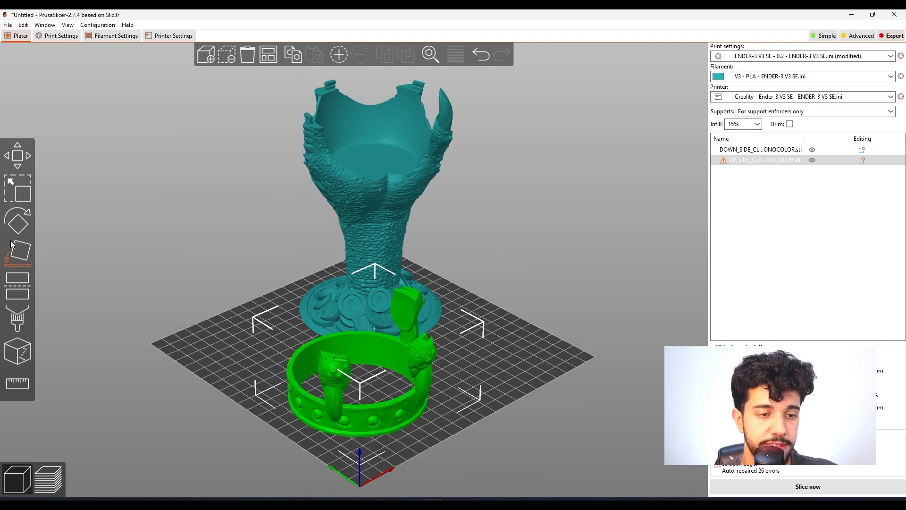
- Shift the claw cup slightly toward the rear of the build plate and the crown ring closer to the middle
left_click_drag(521, 334, 471, 291)
left_click(400, 217)
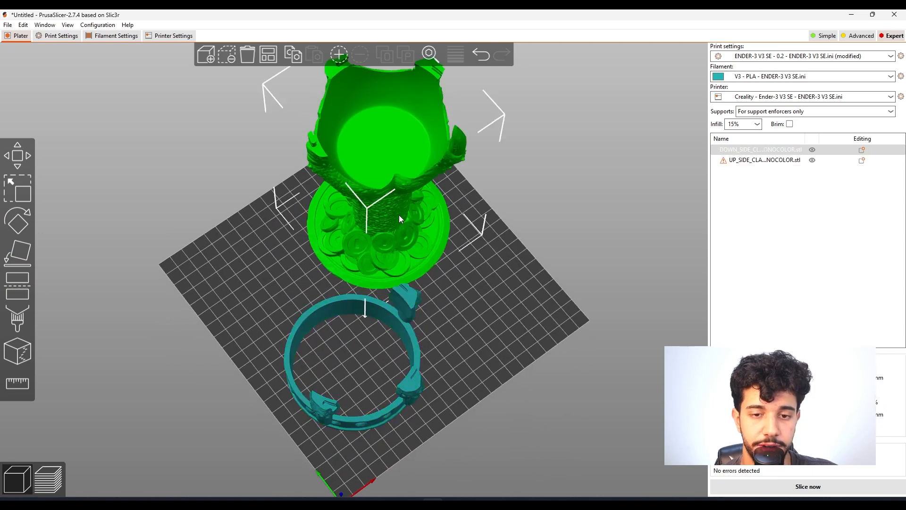
left_click_drag(380, 201, 386, 193)
left_click_drag(357, 320, 378, 294)
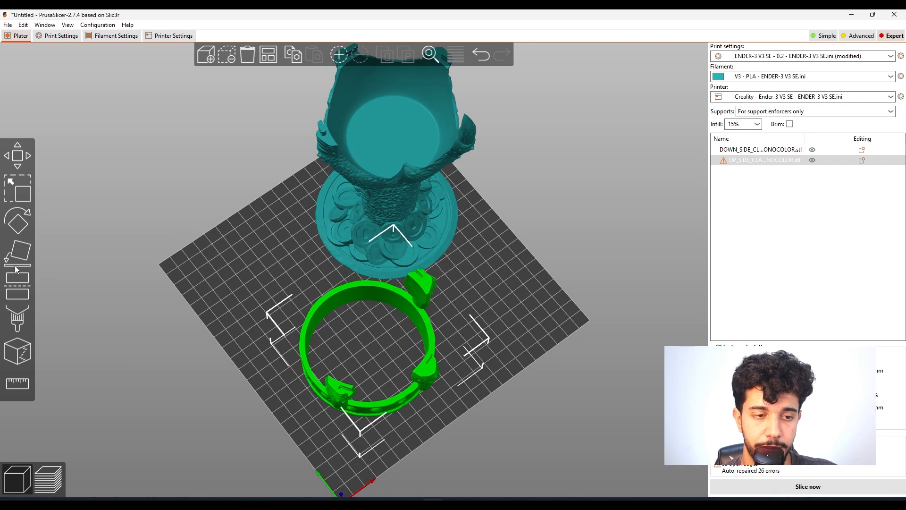
- Rotate the crown ring about its vertical axis so one fingertip faces the build plate's front corner and the other two face the sides
left_click(18, 221)
left_click_drag(446, 282, 471, 361)
left_click(502, 332)
left_click(435, 343)
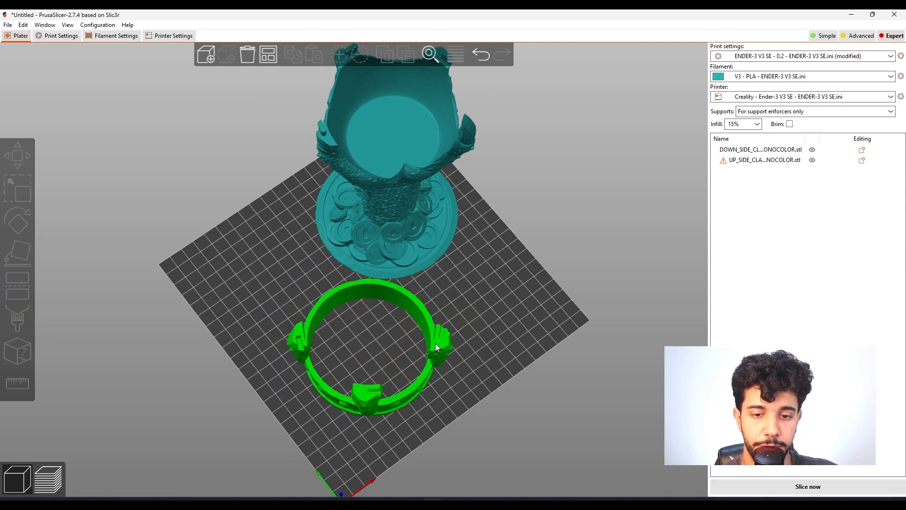
left_click(416, 227)
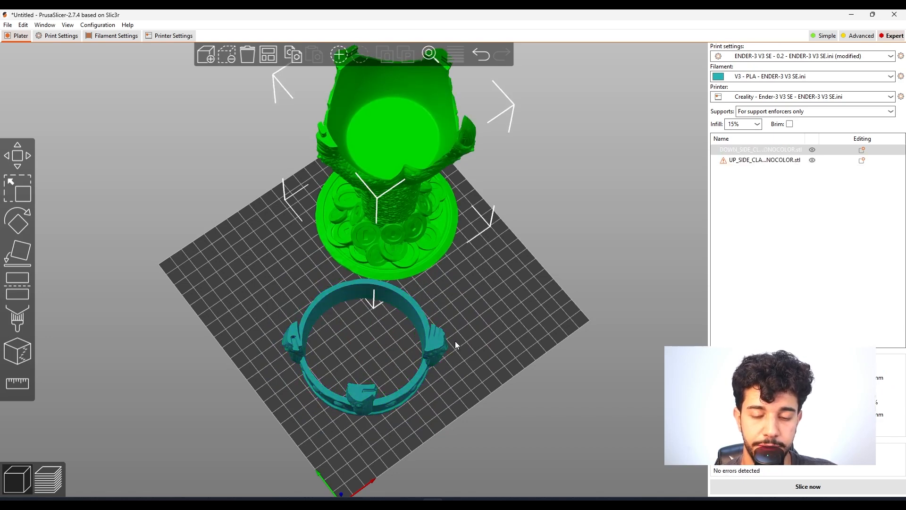
left_click_drag(444, 372, 484, 348)
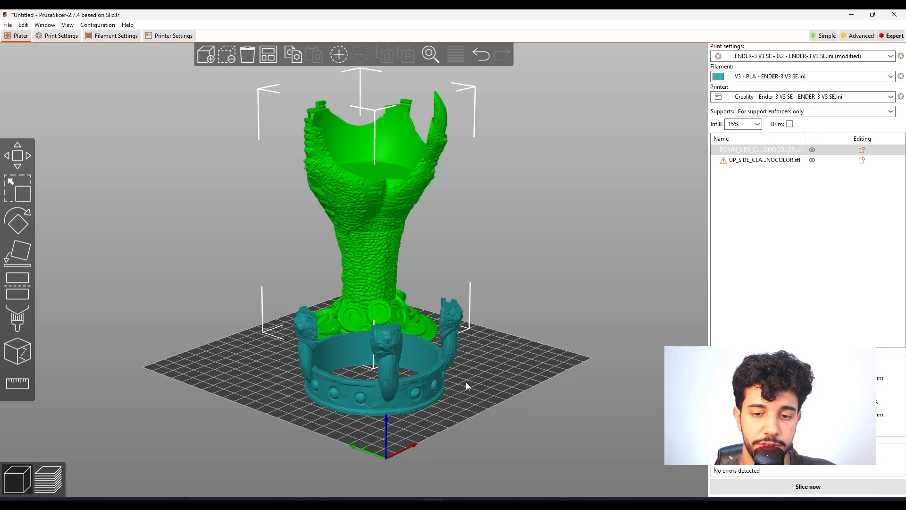
key("1")
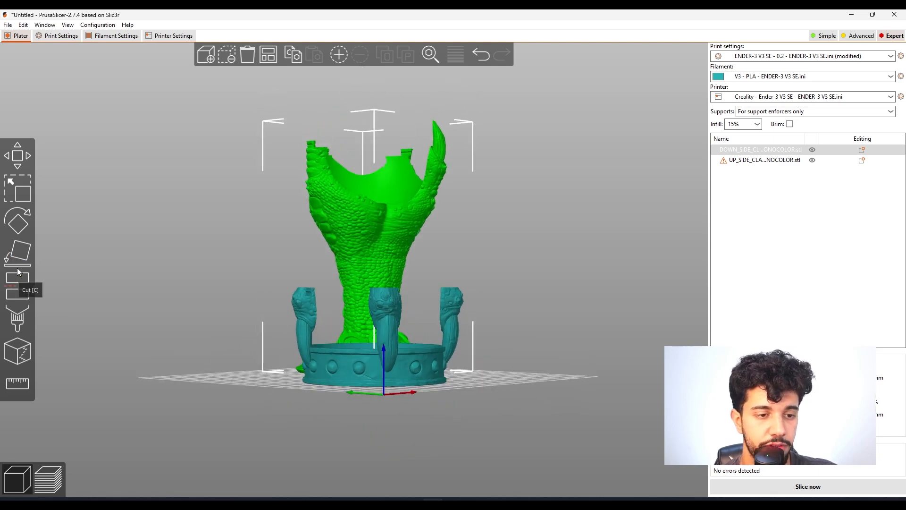
left_click(13, 325)
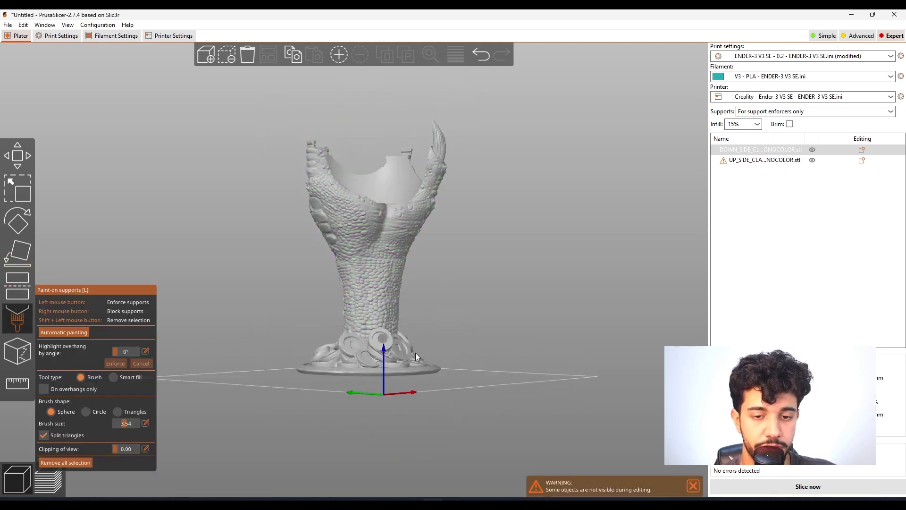
left_click(19, 159)
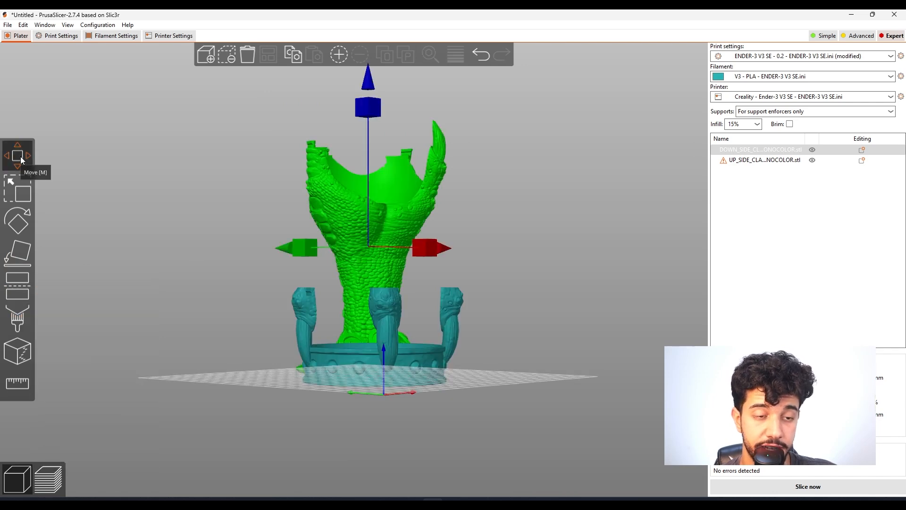
- Select the crown ring and paint support enforcers along the inner lower edge of its first fingertip with the 3.54 sphere brush
left_click(755, 161)
left_click_drag(590, 311, 1, 269)
left_click(18, 319)
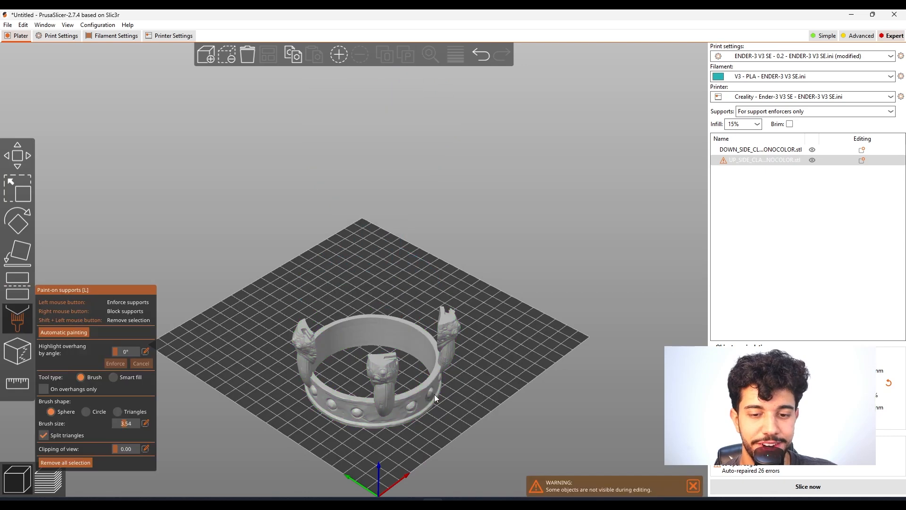
left_click_drag(520, 376, 544, 360)
scroll(381, 329, "up", 6)
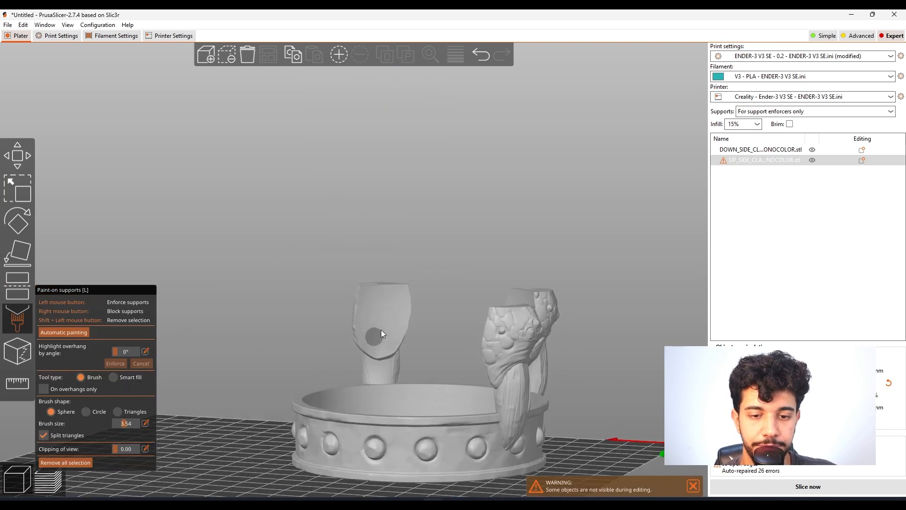
mouse_move(479, 335)
left_mouse_down()
mouse_move(492, 348)
mouse_move(492, 322)
left_mouse_up()
left_click_drag(476, 422, 410, 280)
left_click_drag(343, 287, 384, 308)
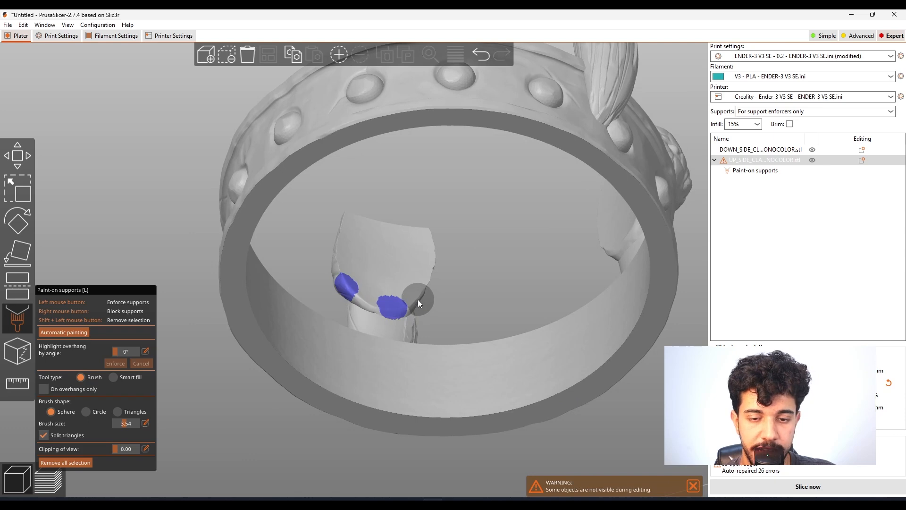
- Paint support enforcer spots on the outer underside of the same fingertip, on both sides of the finger
mouse_move(512, 253)
left_mouse_down()
mouse_move(554, 256)
mouse_move(440, 258)
left_mouse_up()
left_click(238, 218)
mouse_move(372, 155)
left_mouse_down()
mouse_move(418, 153)
mouse_move(269, 139)
left_mouse_up()
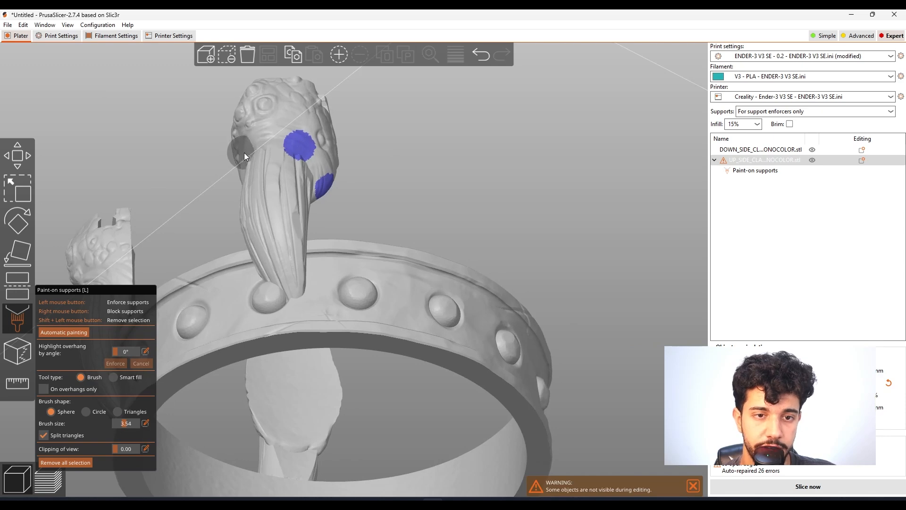
left_click_drag(438, 175, 410, 170)
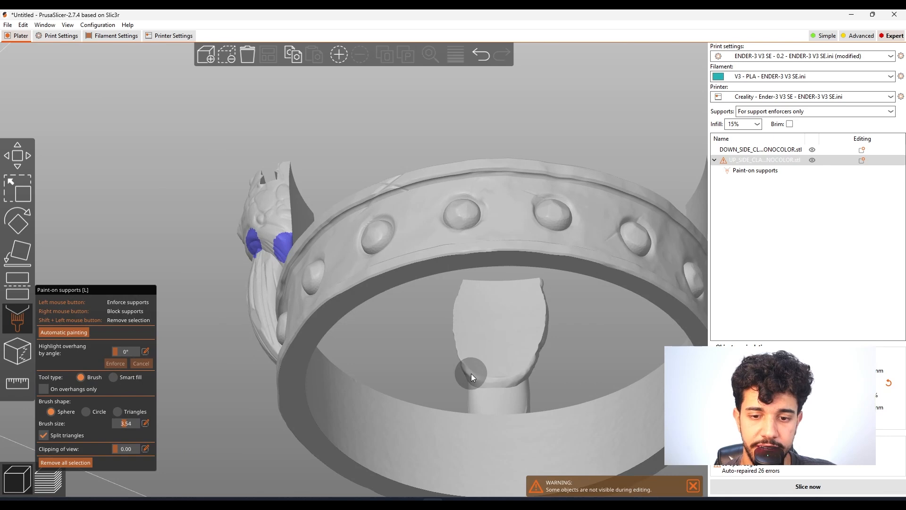
- Paint support enforcers on the inner edge and outer underside of the second fingertip and the outer underside of the third
mouse_move(572, 355)
left_mouse_down()
mouse_move(406, 321)
mouse_move(629, 327)
mouse_move(594, 301)
left_mouse_up()
mouse_move(652, 246)
left_mouse_down()
mouse_move(671, 261)
mouse_move(623, 261)
mouse_move(532, 215)
left_mouse_up()
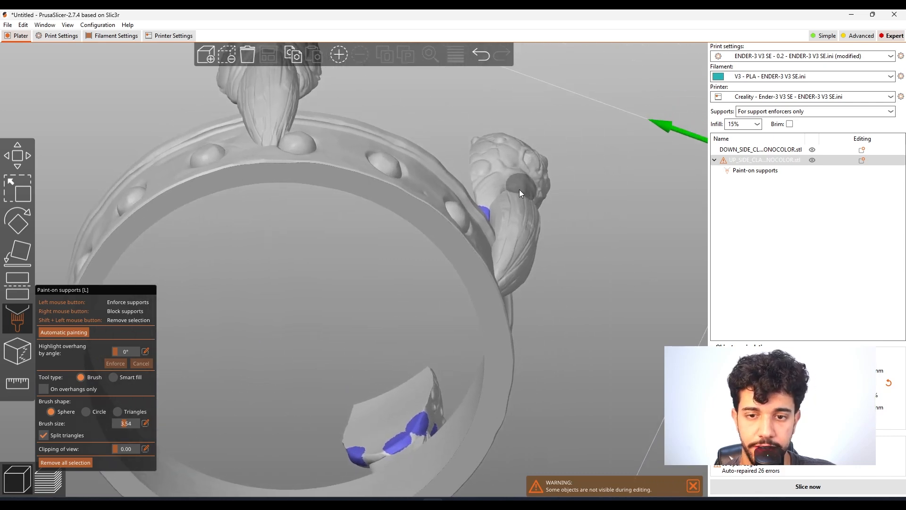
mouse_move(538, 187)
left_mouse_down()
mouse_move(604, 250)
mouse_move(583, 246)
mouse_move(577, 192)
mouse_move(557, 233)
mouse_move(371, 140)
mouse_move(482, 159)
mouse_move(439, 184)
mouse_move(526, 197)
mouse_move(343, 153)
mouse_move(356, 177)
left_mouse_up()
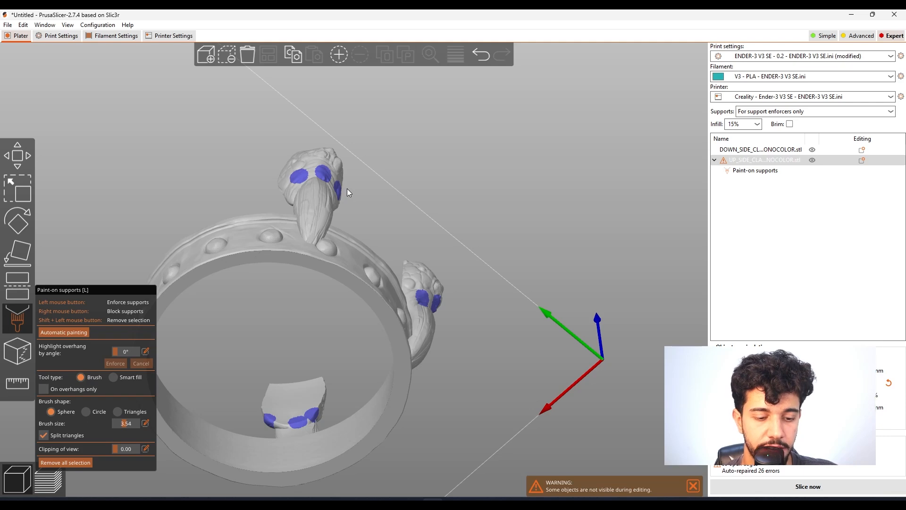
- Complete the support enforcers on the last fingertip's inner lower edge, check all three fingertips and finish support painting
left_click_drag(348, 192, 427, 293)
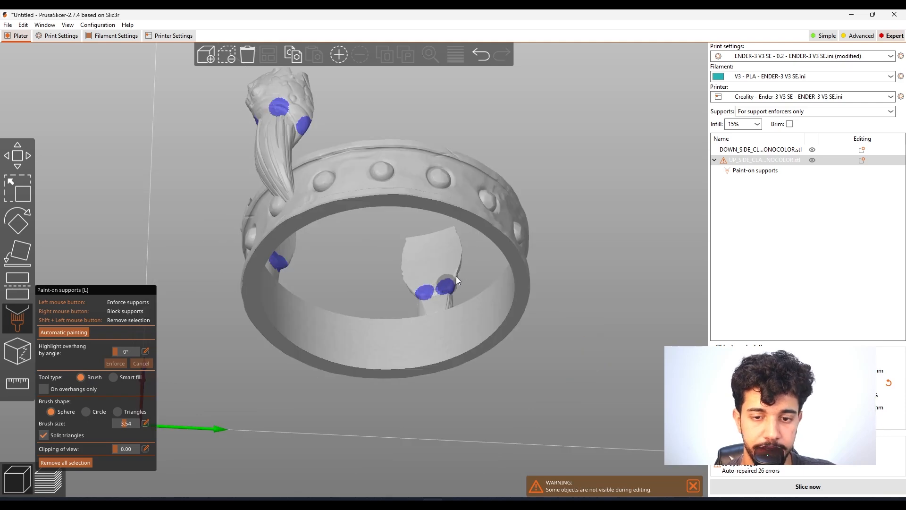
mouse_move(593, 243)
left_mouse_down()
mouse_move(576, 273)
mouse_move(474, 299)
mouse_move(506, 310)
left_mouse_up()
right_click_drag(506, 305, 537, 306)
scroll(537, 306, "up", 2)
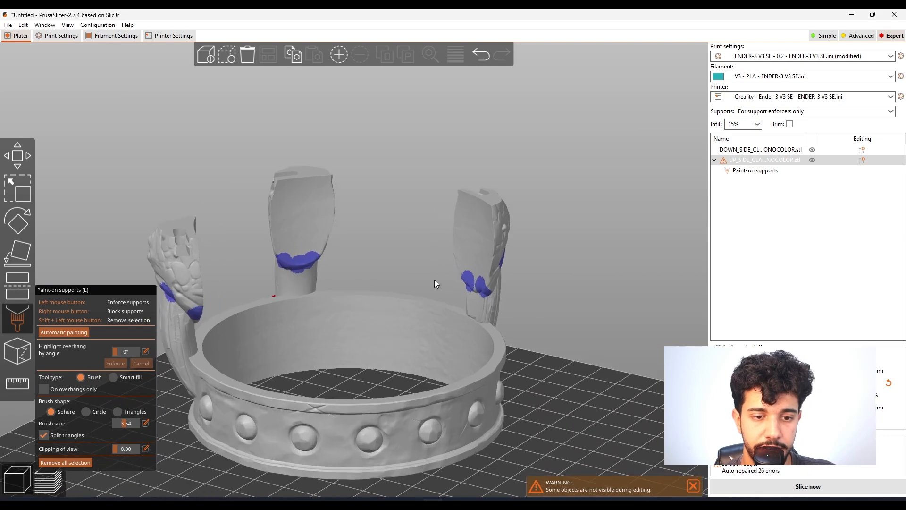
left_click(182, 302)
scroll(468, 314, "down", 5)
mouse_move(470, 313)
left_mouse_down()
mouse_move(511, 351)
mouse_move(542, 348)
mouse_move(509, 361)
mouse_move(532, 364)
left_mouse_up()
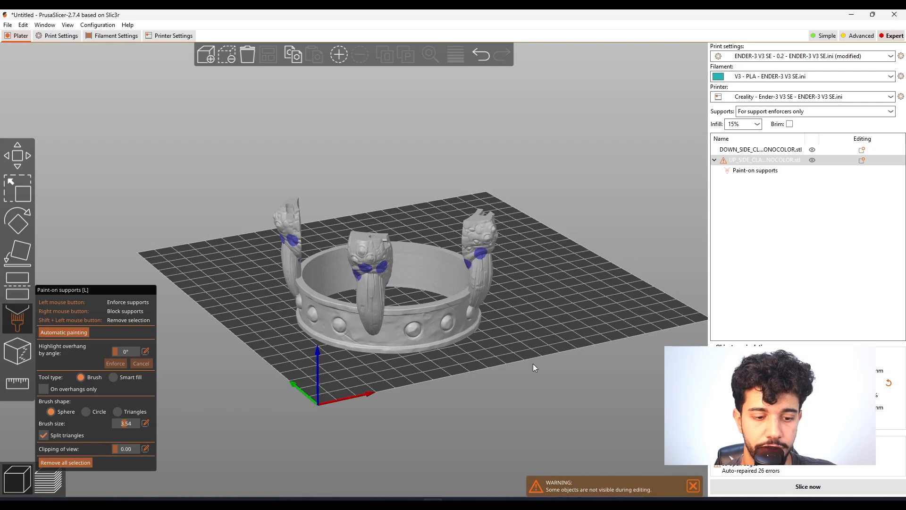
mouse_move(384, 370)
left_mouse_down()
mouse_move(445, 375)
mouse_move(390, 384)
mouse_move(330, 373)
mouse_move(344, 376)
mouse_move(355, 352)
left_mouse_up()
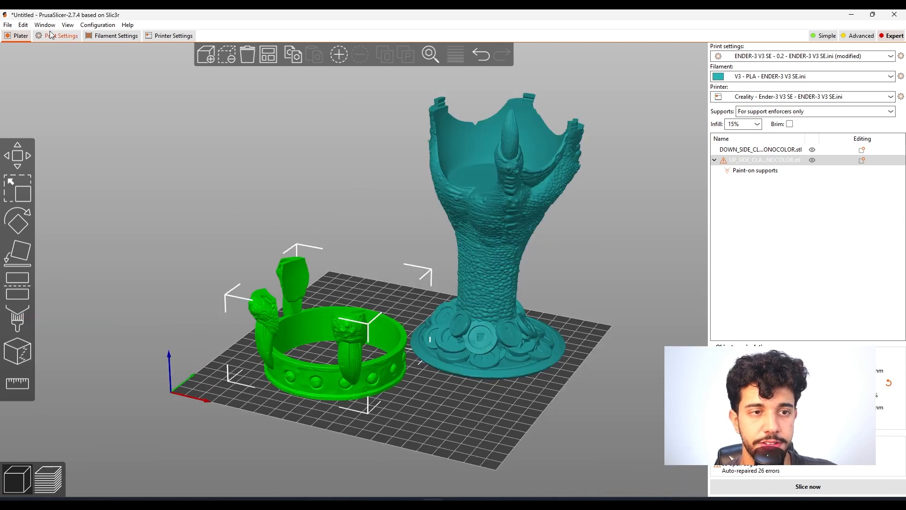
- Set the support material style to Organic in the print settings
left_click(58, 36)
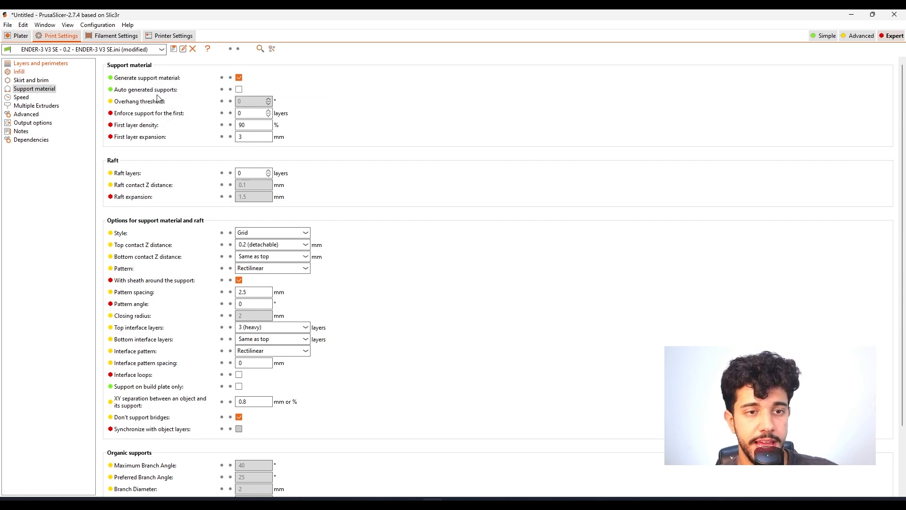
scroll(350, 186, "down", 1)
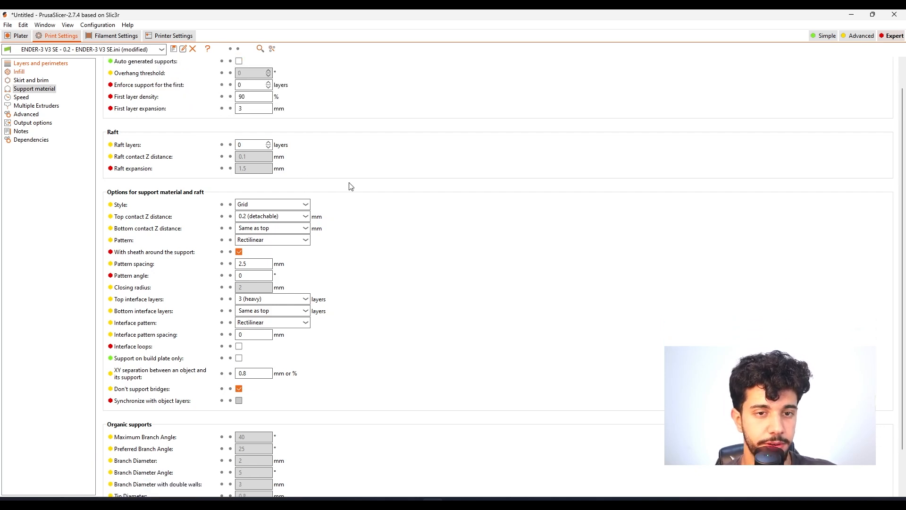
scroll(350, 186, "down", 1)
left_click(279, 178)
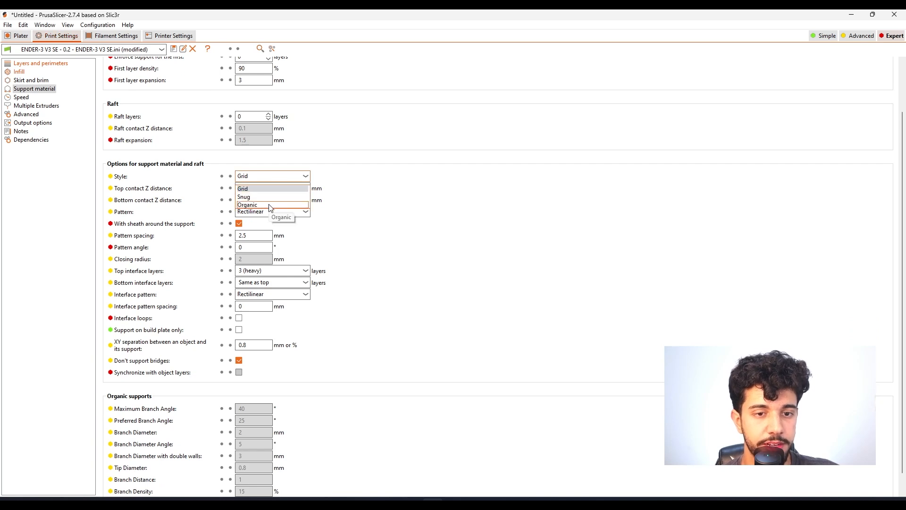
left_click(270, 205)
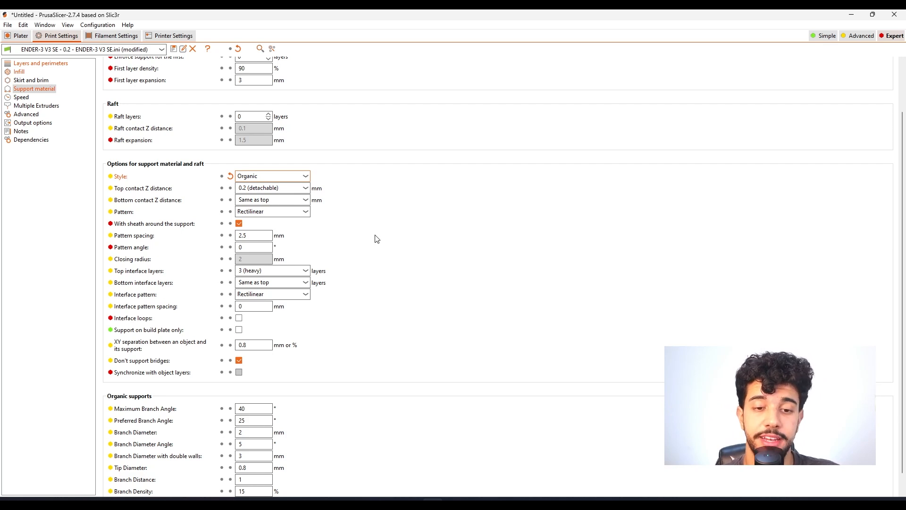
- Set the supports' top interface layers to 2 (default)
scroll(374, 234, "down", 1)
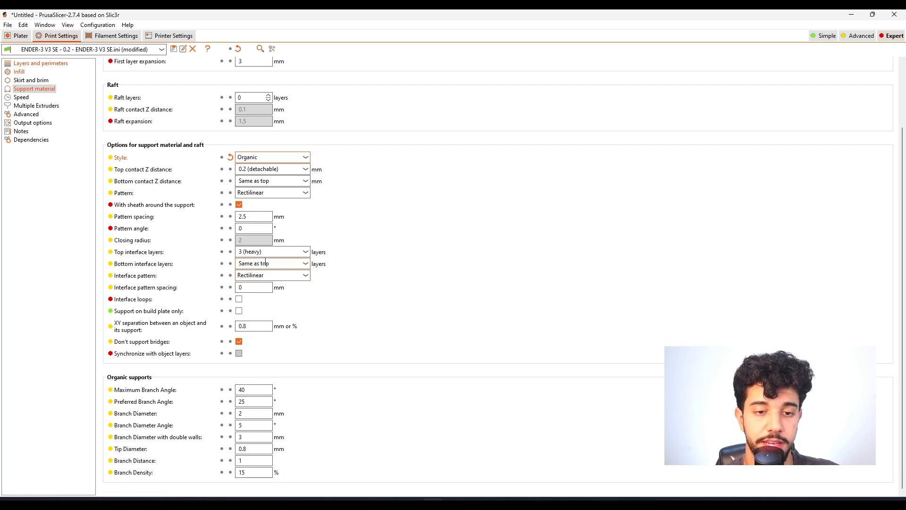
left_click(249, 253)
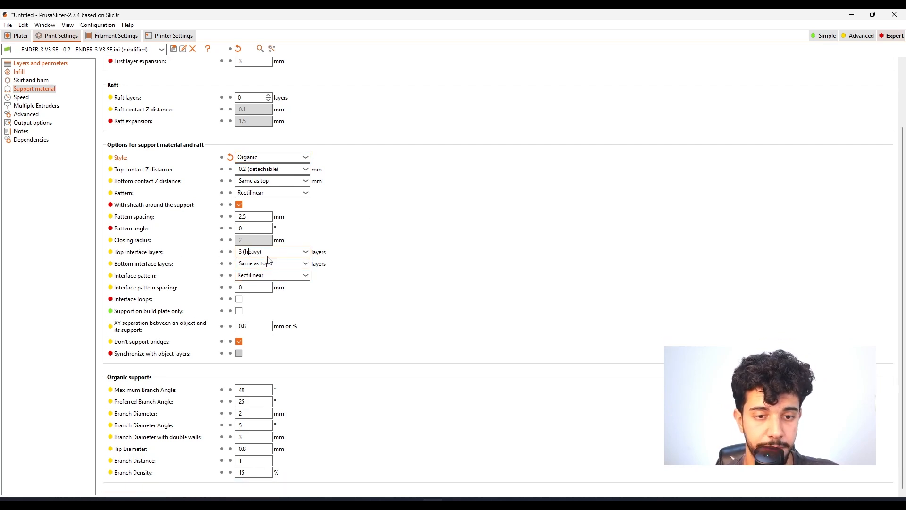
left_click(306, 254)
left_click(264, 281)
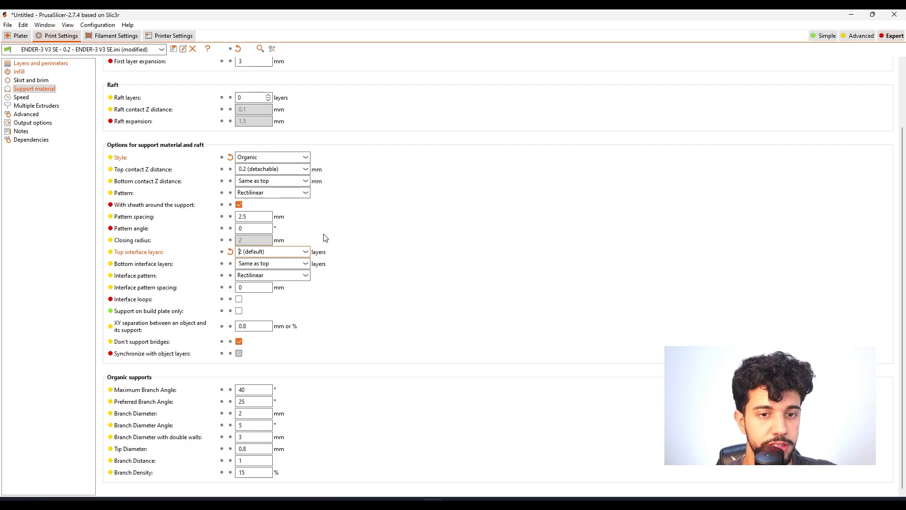
- Return to the build plate, slice both parts and view the sliced preview from several sides
scroll(403, 223, "up", 3)
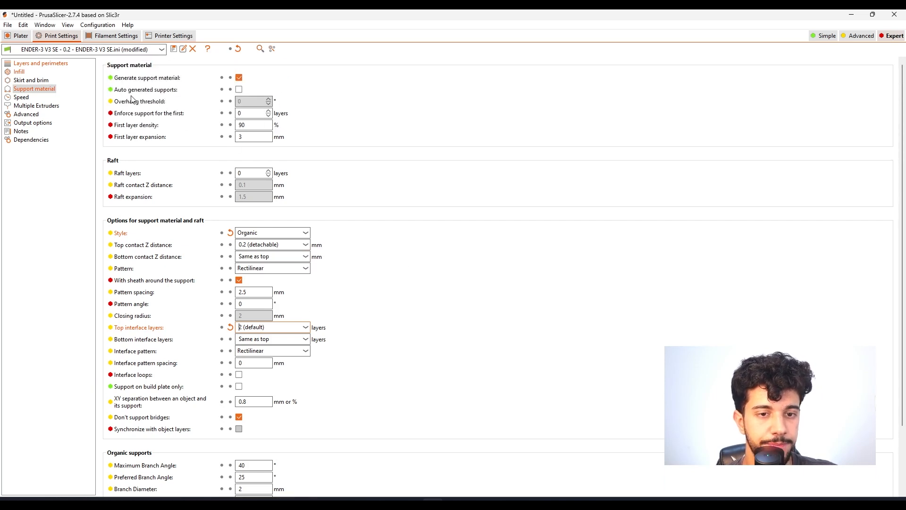
left_click(22, 37)
mouse_move(457, 415)
left_mouse_down()
mouse_move(469, 430)
mouse_move(474, 385)
mouse_move(444, 436)
mouse_move(462, 398)
left_mouse_up()
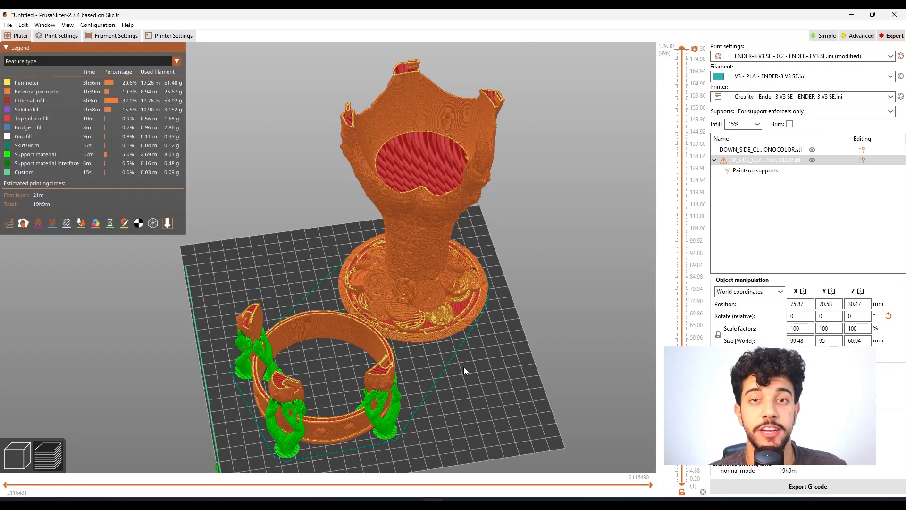
left_click_drag(452, 375, 486, 377)
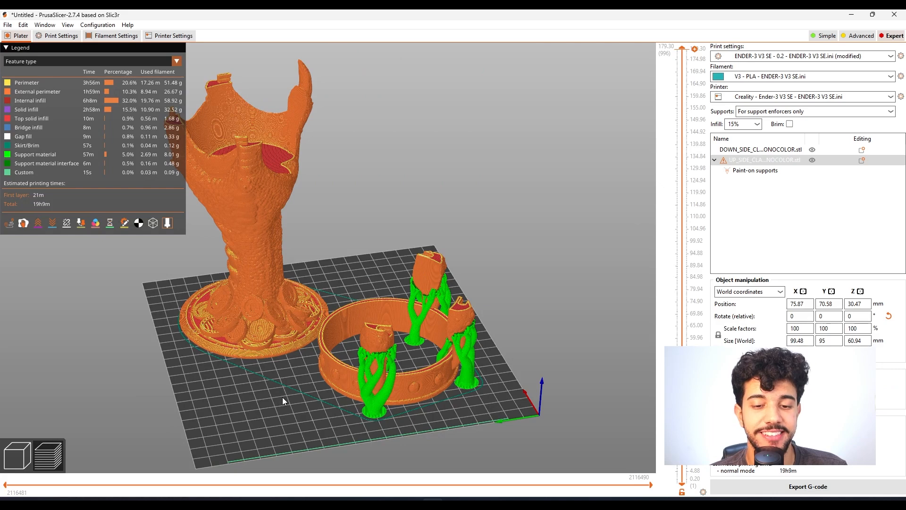
left_click_drag(282, 398, 425, 400)
- Examine the claw cup's wall, fingers and coin base in the sliced preview from several angles
scroll(453, 310, "down", 2)
scroll(469, 278, "up", 4)
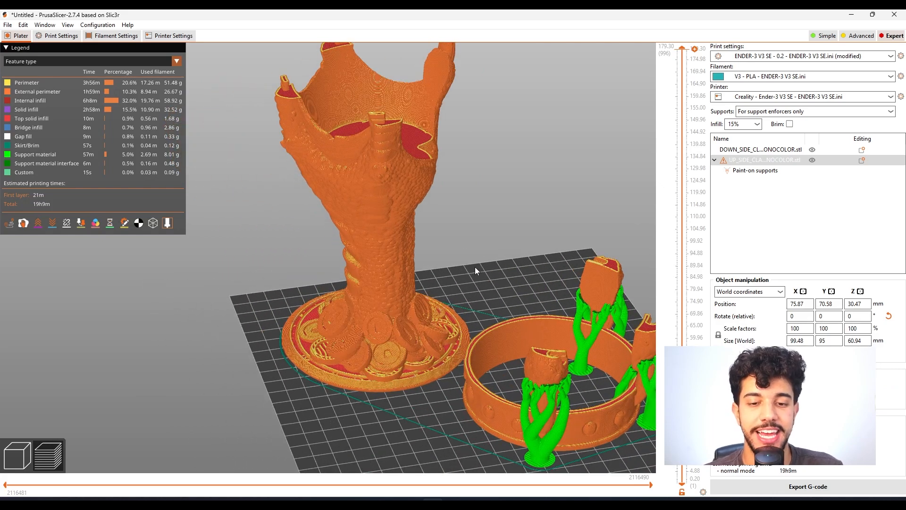
right_click_drag(475, 267, 426, 281)
left_click_drag(425, 293, 413, 283)
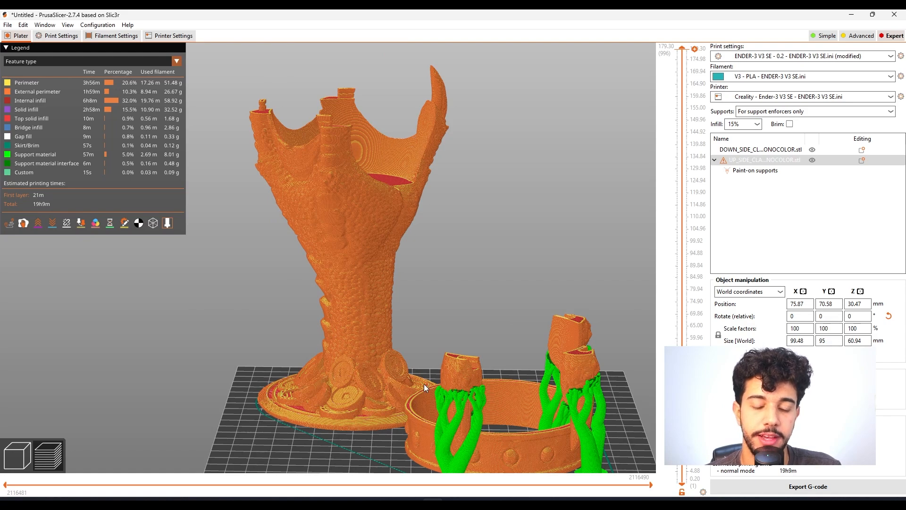
left_click_drag(357, 434, 505, 445)
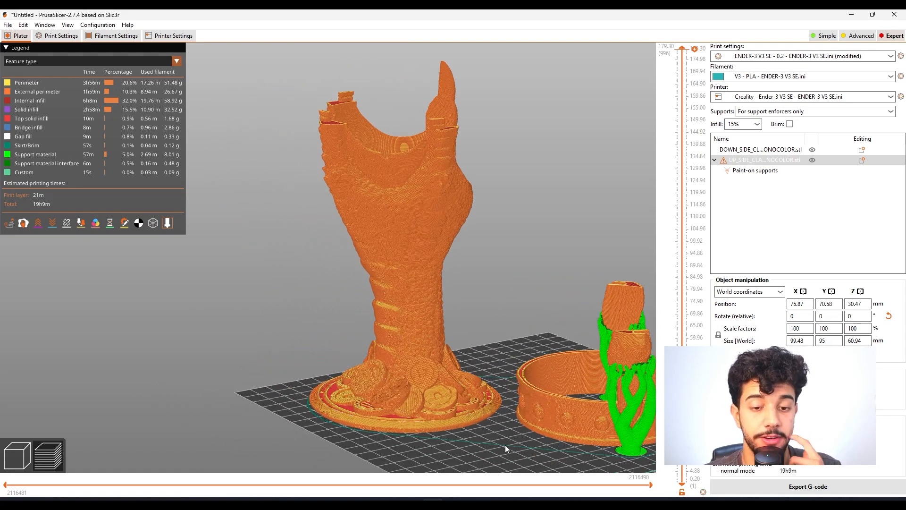
left_click_drag(500, 293, 526, 304)
right_click_drag(441, 299, 448, 350)
left_click_drag(452, 290, 432, 325)
- Examine the organic supports under the crown ring's three fingertips up close in the sliced preview
mouse_move(686, 52)
left_mouse_down()
mouse_move(674, 266)
mouse_move(676, 50)
left_mouse_up()
left_click_drag(569, 178, 544, 304)
left_click_drag(336, 300, 327, 214)
scroll(442, 271, "up", 8)
scroll(510, 314, "down", 5)
left_click_drag(419, 319, 350, 256)
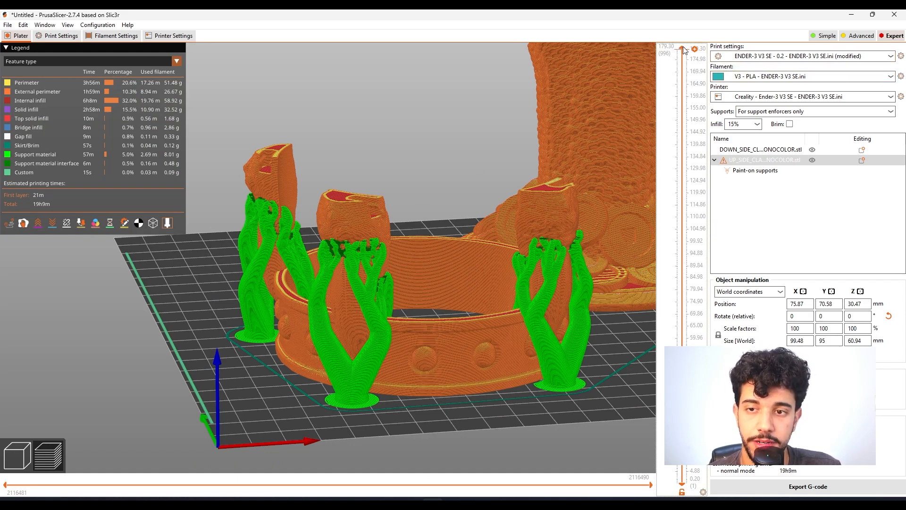
- Limit the preview to layer 753 at 135.56 mm and inspect the crown ring's organic supports from all sides
left_click_drag(682, 49, 673, 241)
left_click_drag(673, 192, 680, 155)
left_click_drag(427, 156, 393, 259)
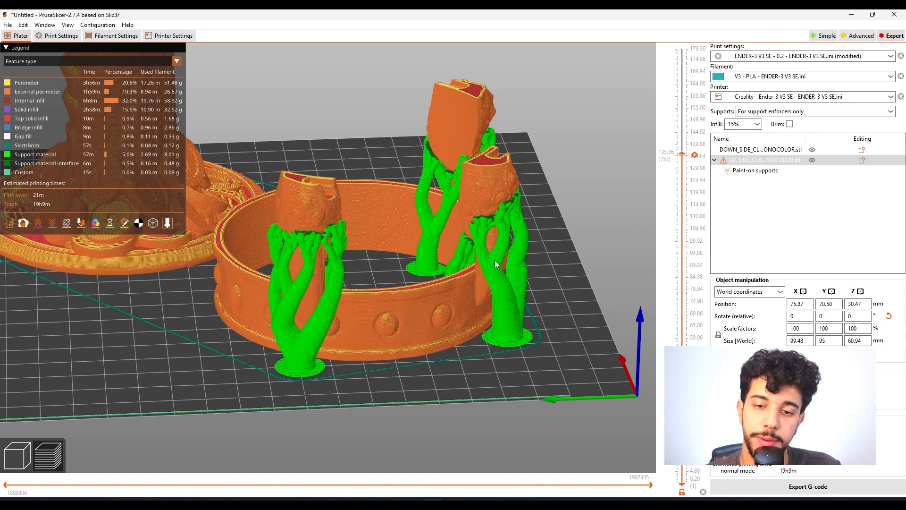
left_click_drag(531, 272, 366, 249)
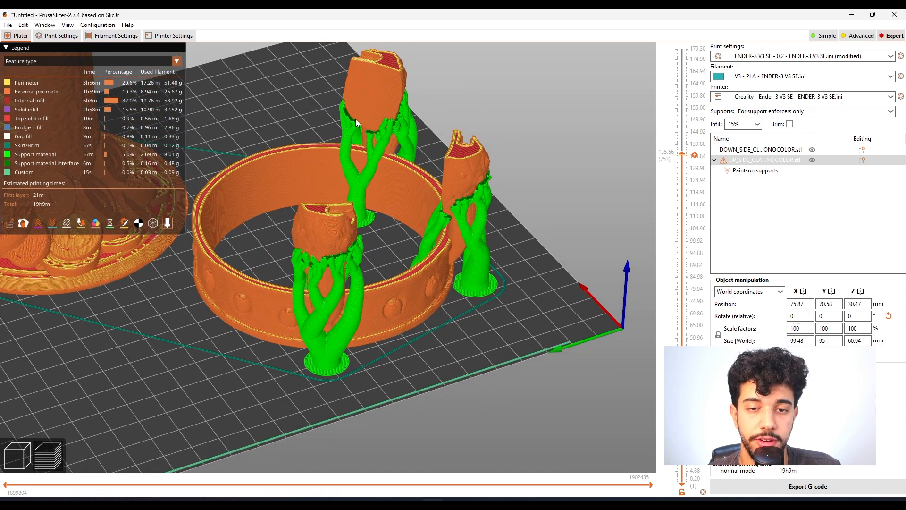
scroll(524, 309, "down", 3)
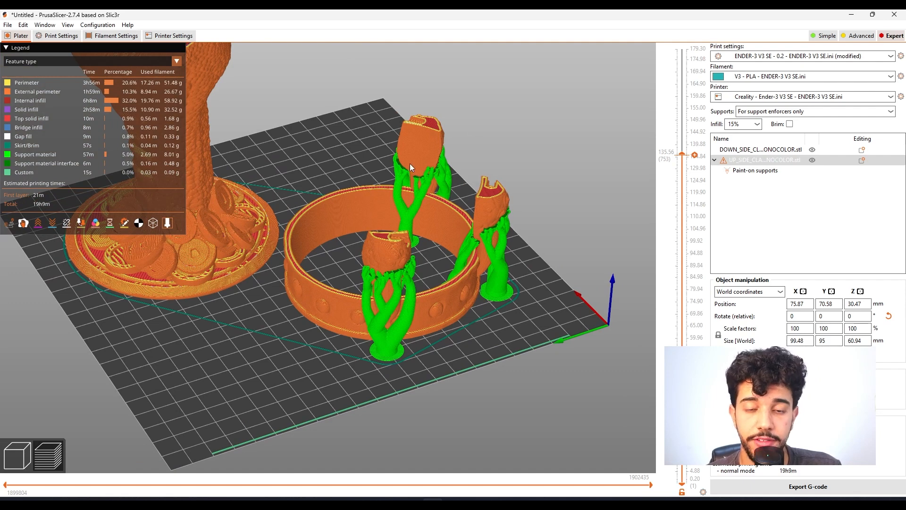
left_click_drag(390, 155, 318, 214)
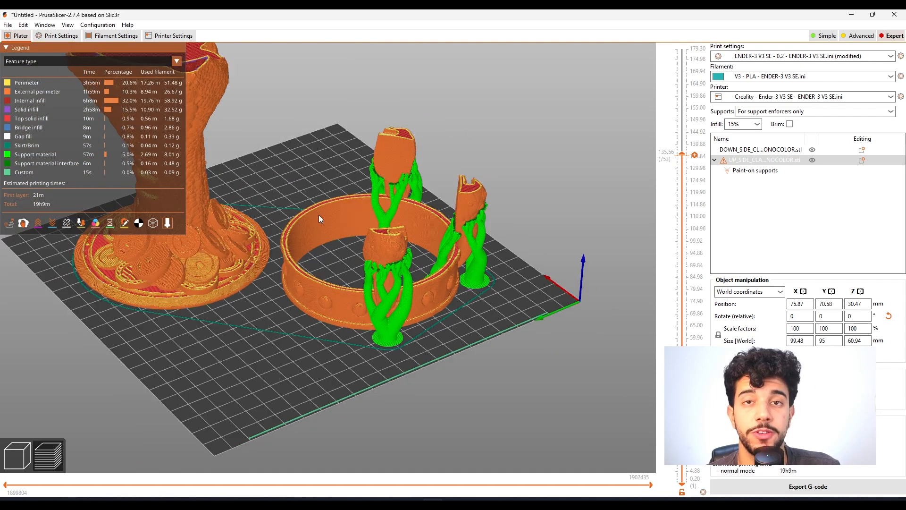
- Color the sliced preview by Speed (mm/s) and examine the crown ring's fingertips and supports from a low side view
left_click(36, 60)
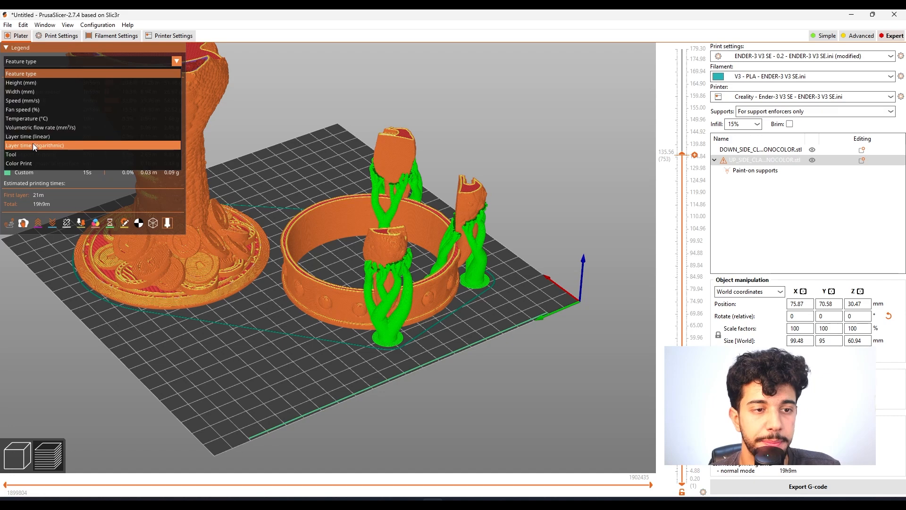
left_click(35, 101)
scroll(498, 299, "down", 2)
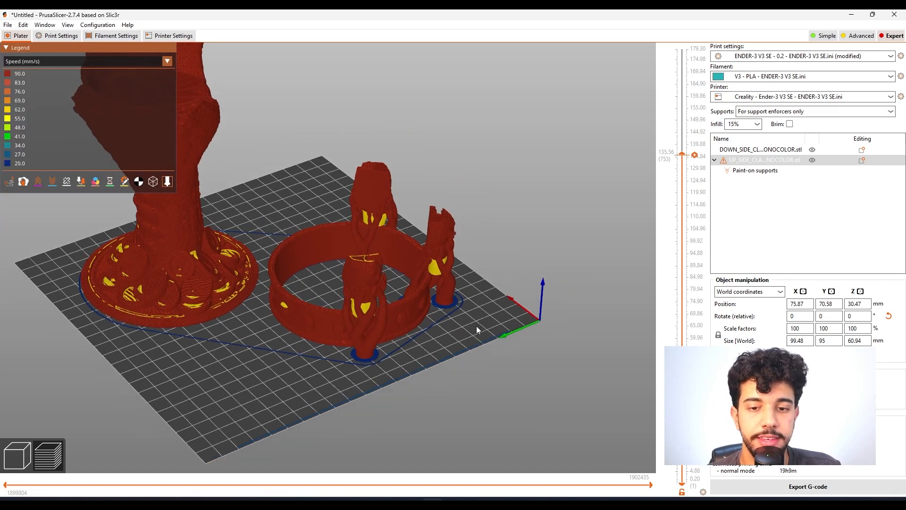
scroll(490, 311, "up", 2)
left_click_drag(586, 387, 571, 346)
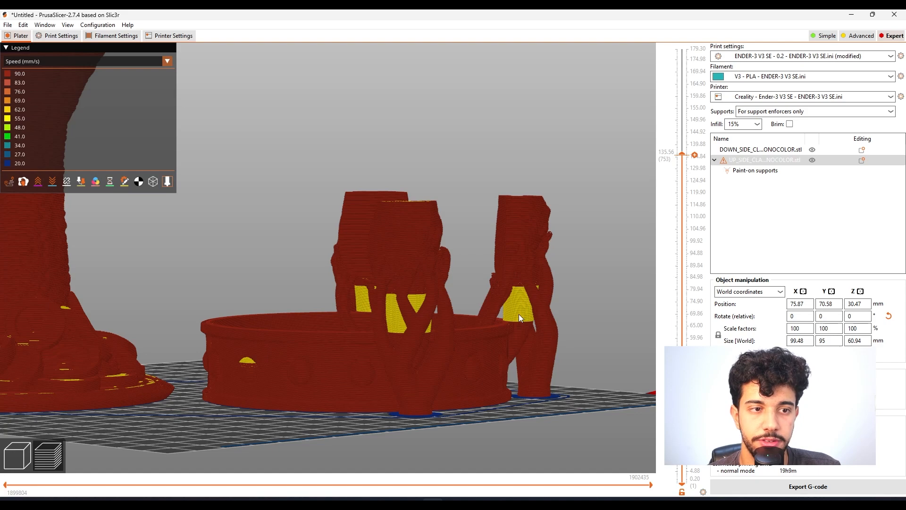
left_click_drag(594, 382, 466, 312)
scroll(472, 312, "up", 3)
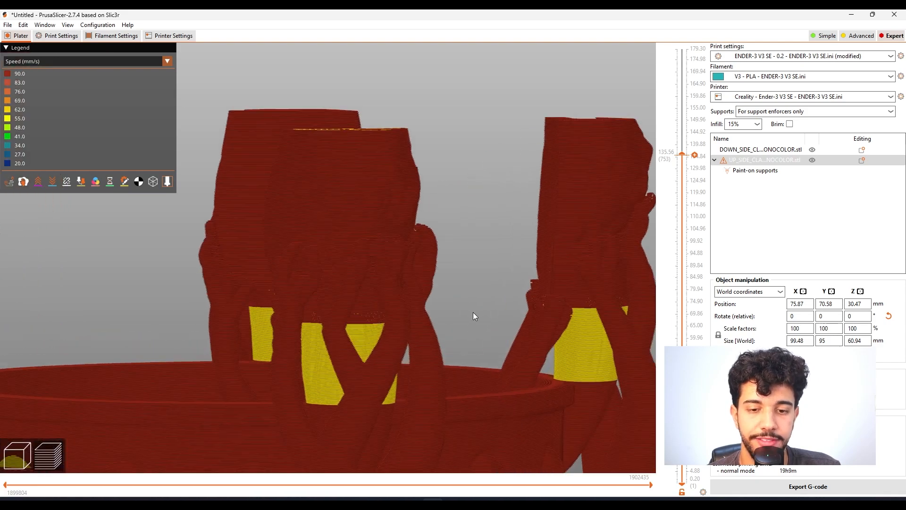
scroll(581, 302, "down", 5)
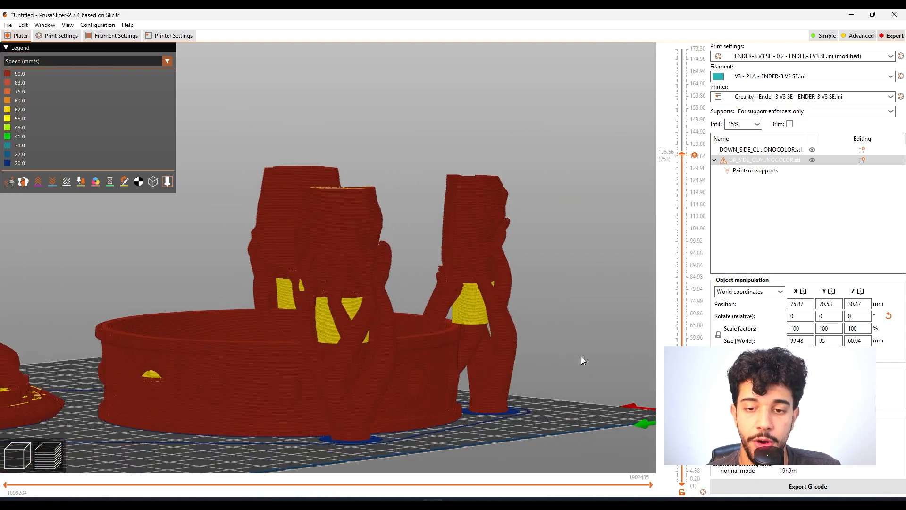
- Compare the print speeds of the crown ring's organic supports and fingertips up close from several angles
left_click_drag(563, 341, 580, 350)
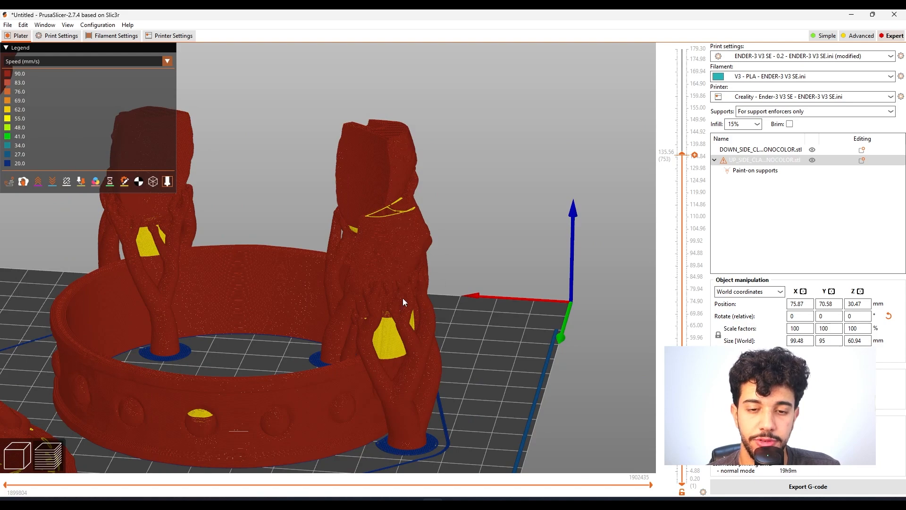
scroll(418, 298, "up", 3)
left_click_drag(457, 321, 597, 370)
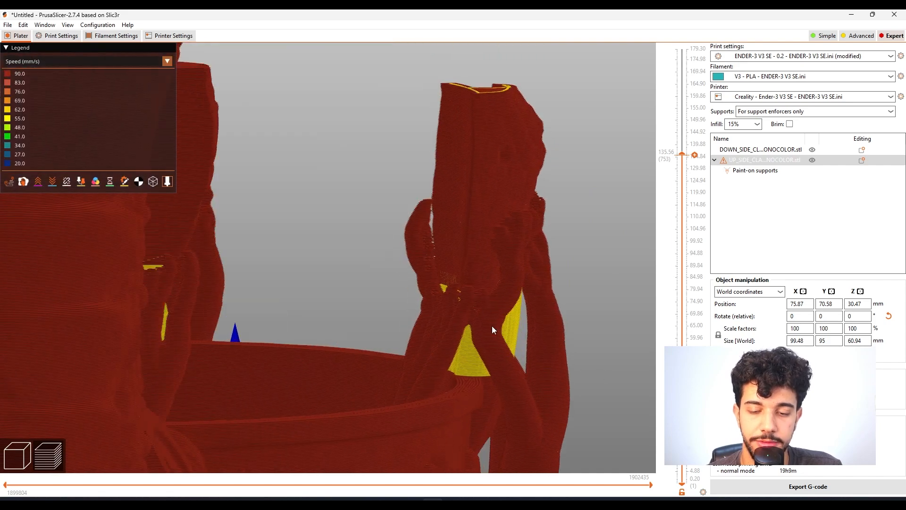
left_click_drag(535, 323, 508, 301)
scroll(519, 314, "down", 3)
scroll(508, 300, "down", 2)
left_click_drag(577, 266, 422, 252)
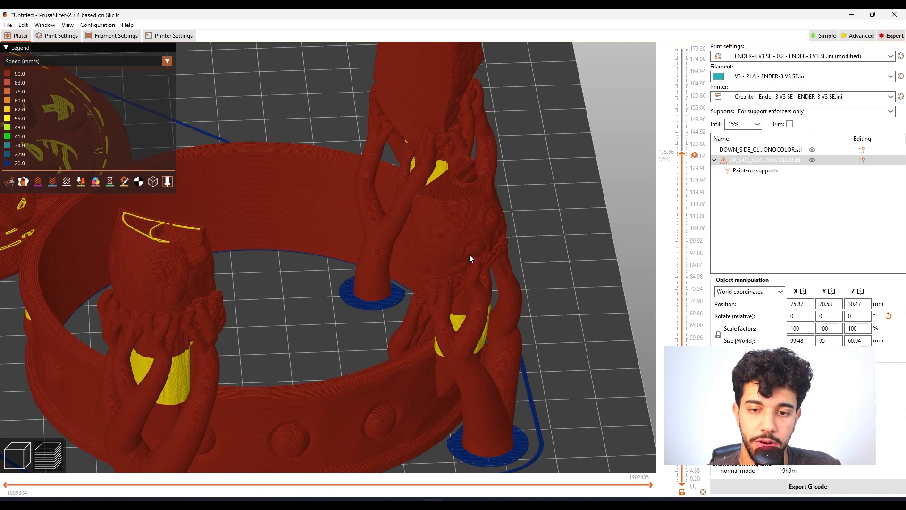
scroll(447, 261, "down", 2)
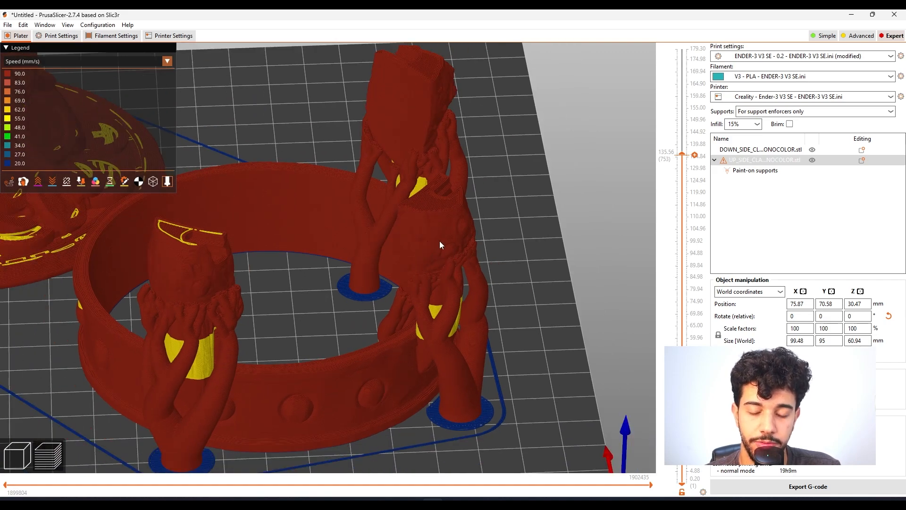
scroll(439, 247, "down", 1)
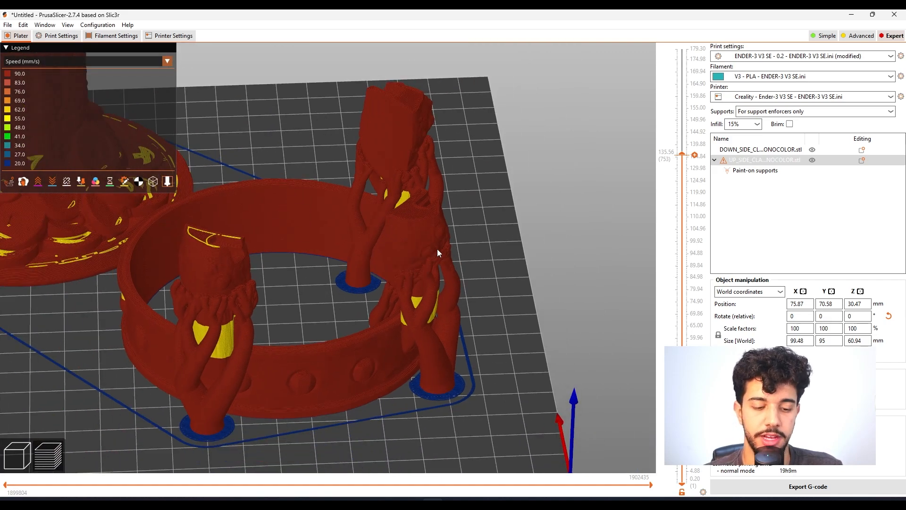
scroll(478, 277, "down", 1)
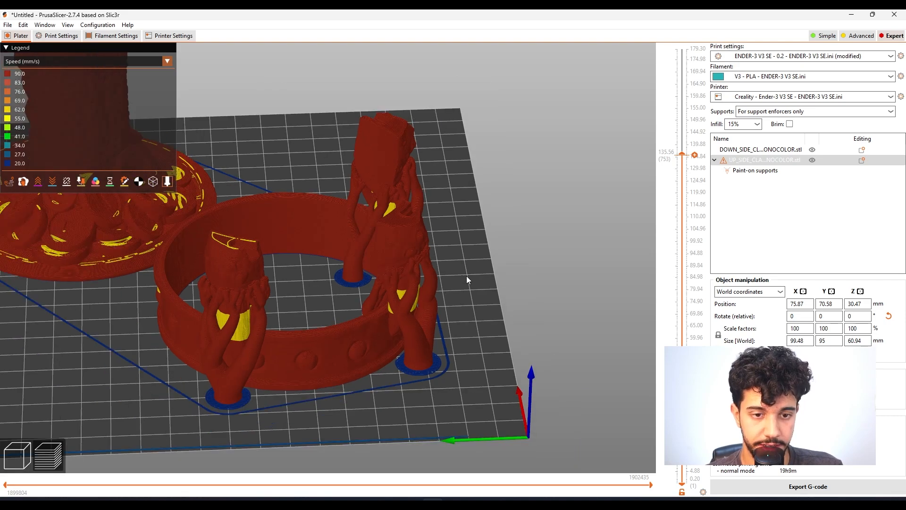
- Review the speed-colored preview of the whole plate, with both the crown ring and the coin base in view
left_click_drag(466, 280, 462, 297)
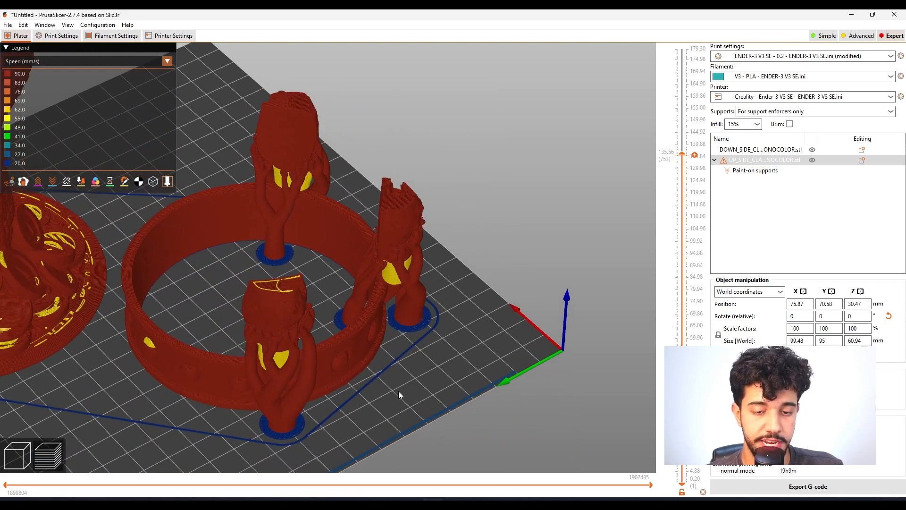
right_click_drag(398, 391, 526, 386)
scroll(403, 355, "down", 1)
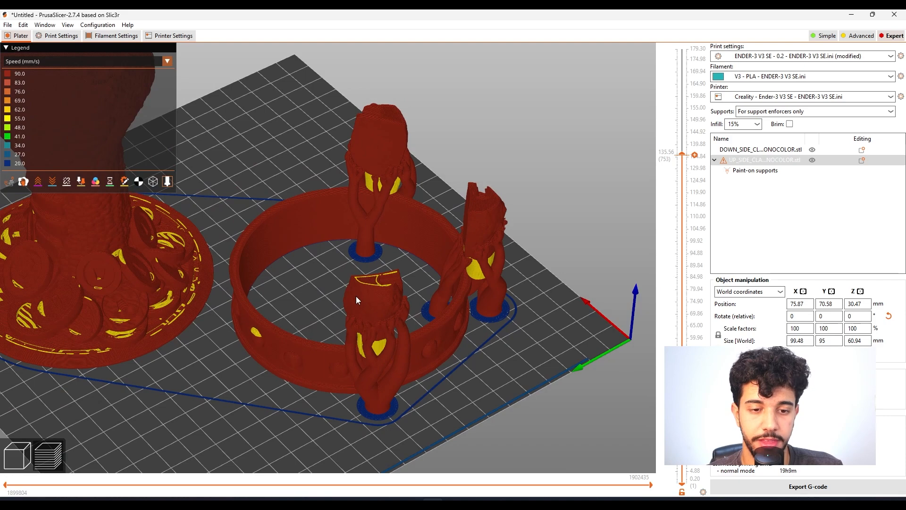
scroll(348, 362, "down", 3)
right_click_drag(258, 391, 387, 414)
left_click_drag(358, 401, 227, 350)
scroll(304, 390, "down", 1)
left_click_drag(490, 350, 500, 368)
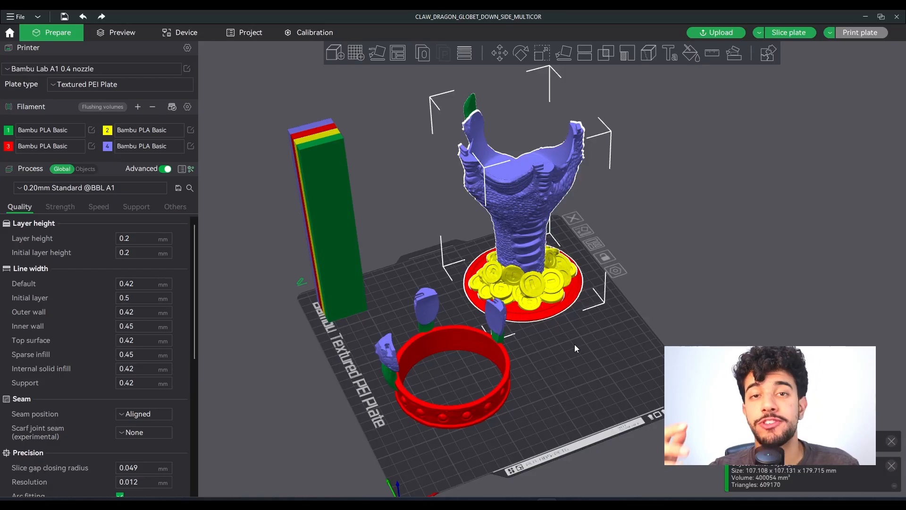
- In Bambu Studio, inspect the multicolor claw cup, crown ring and prime tower by selecting each on the plate
left_click_drag(528, 358, 567, 391)
left_click(577, 389)
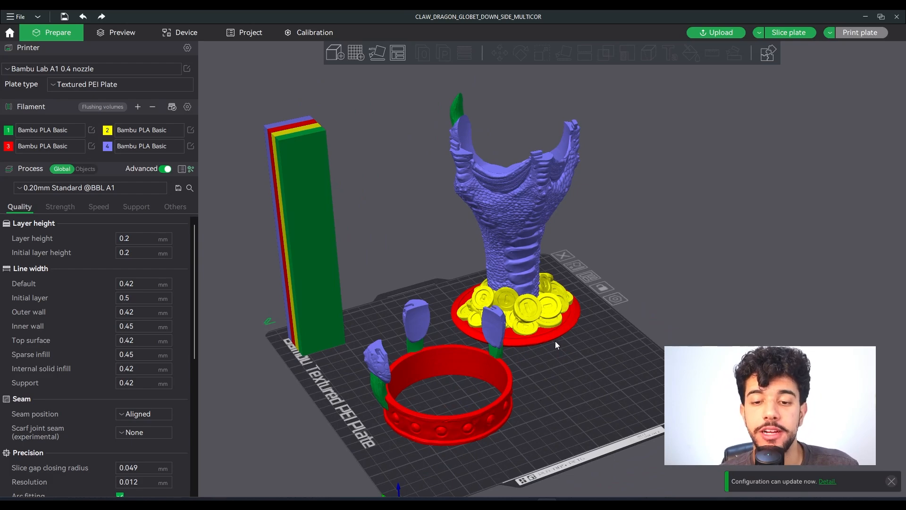
left_click(508, 308)
left_click(496, 361)
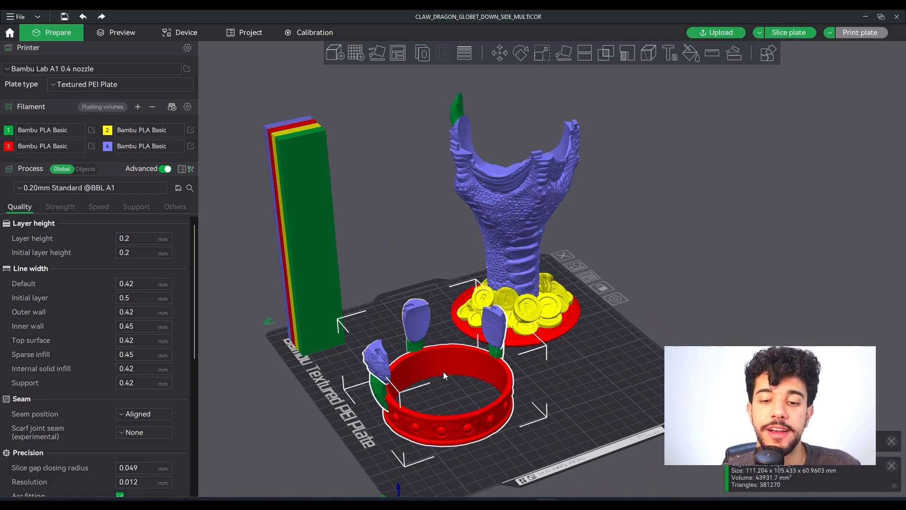
left_click(297, 195)
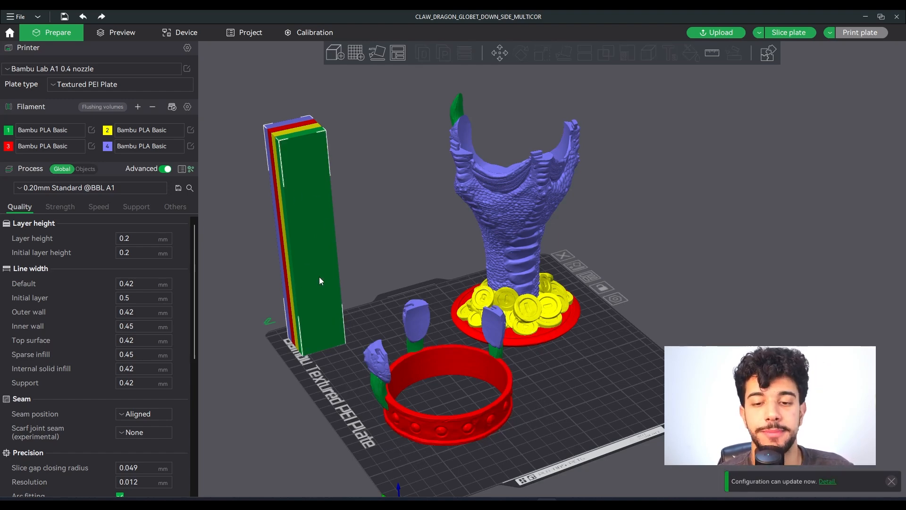
left_click(517, 286)
left_click_drag(577, 369, 506, 363)
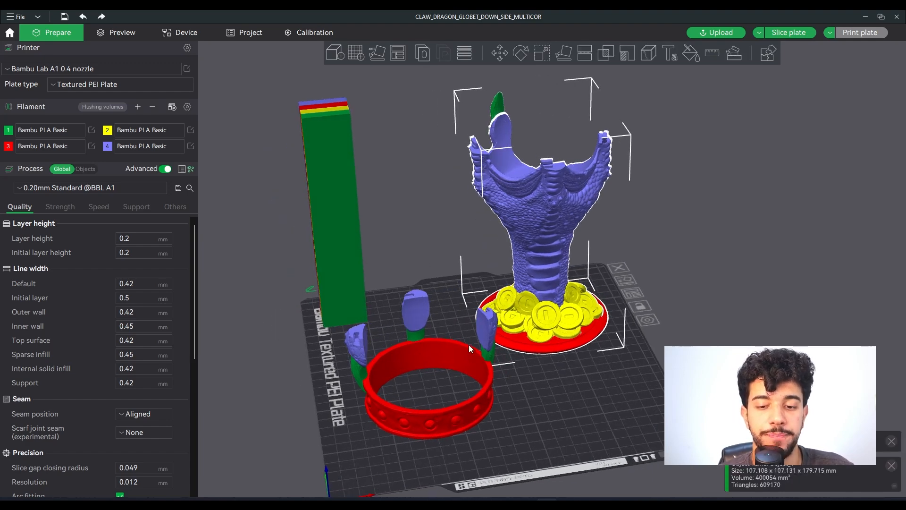
left_click(485, 337)
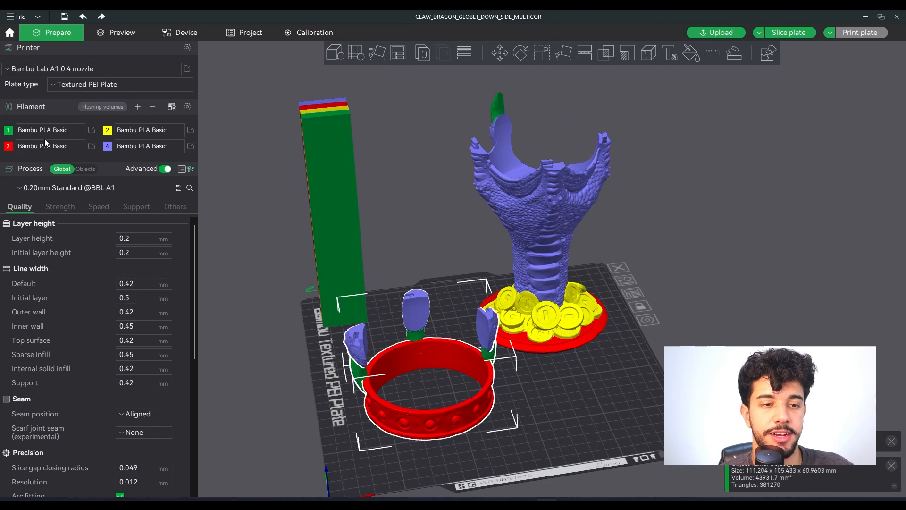
- Change filament 4's color to reddish brown (RGB 128, 64, 64) and filament 3's color to orange, viewing the recolored parts
left_click(107, 146)
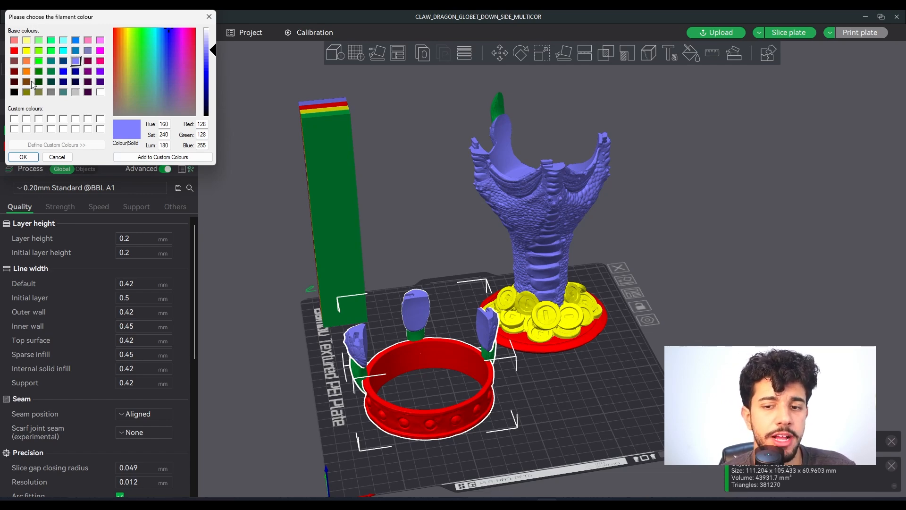
left_click(15, 61)
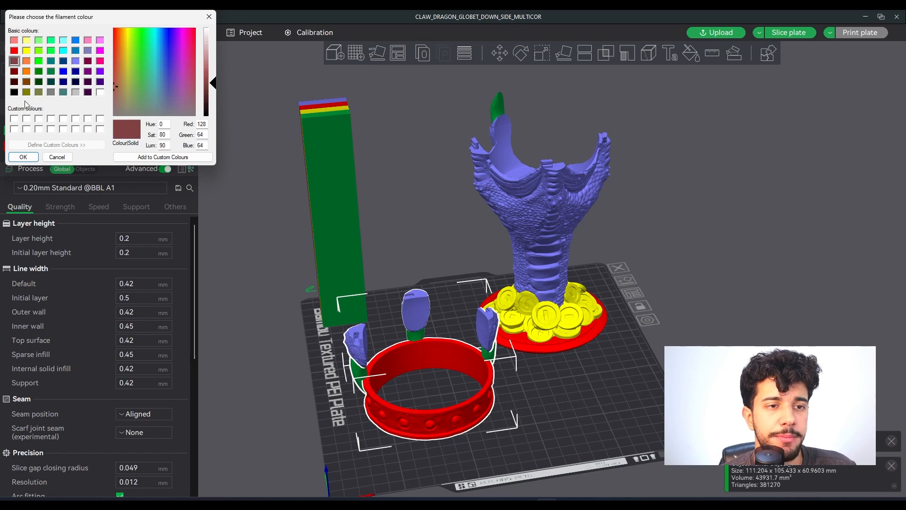
left_click(32, 158)
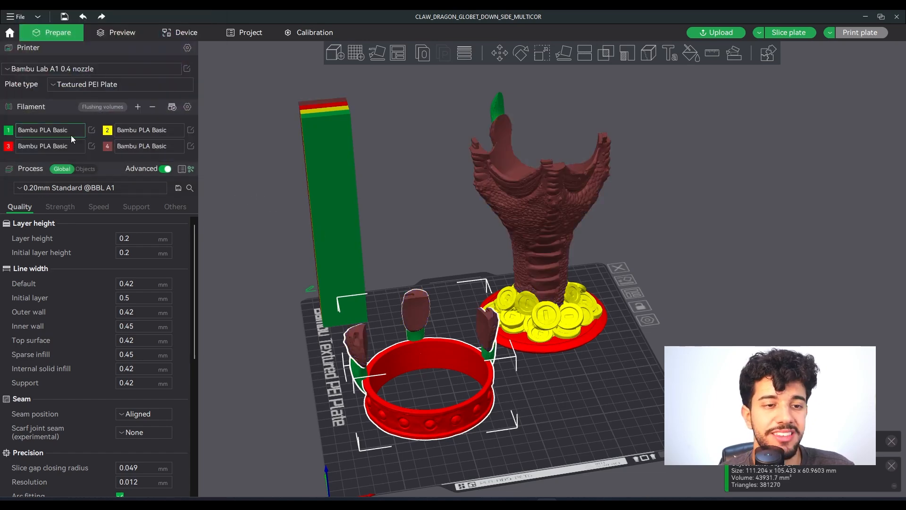
left_click(8, 146)
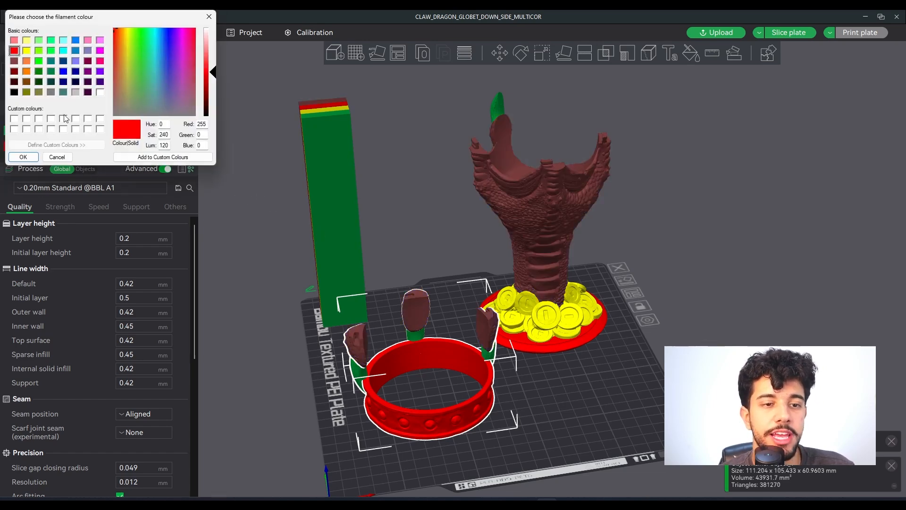
left_click(26, 71)
left_click(23, 158)
left_click_drag(566, 395, 549, 407)
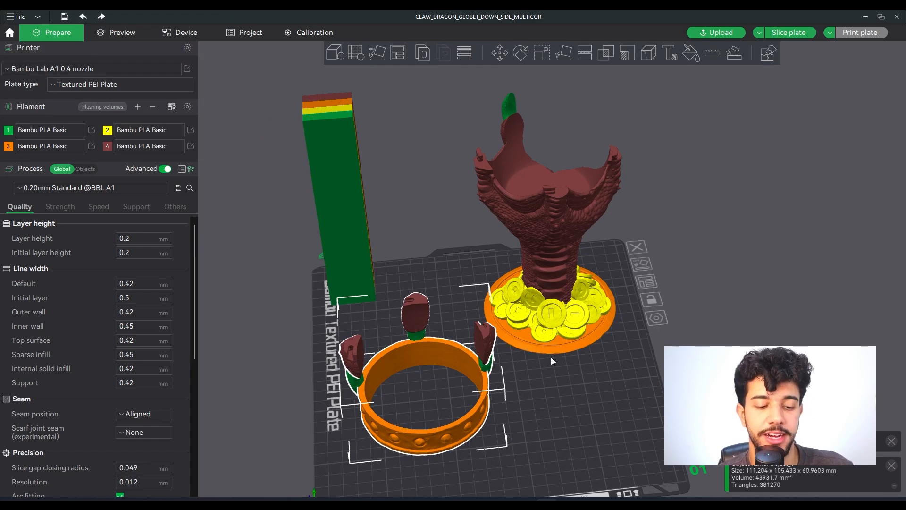
left_click_drag(550, 357, 576, 354)
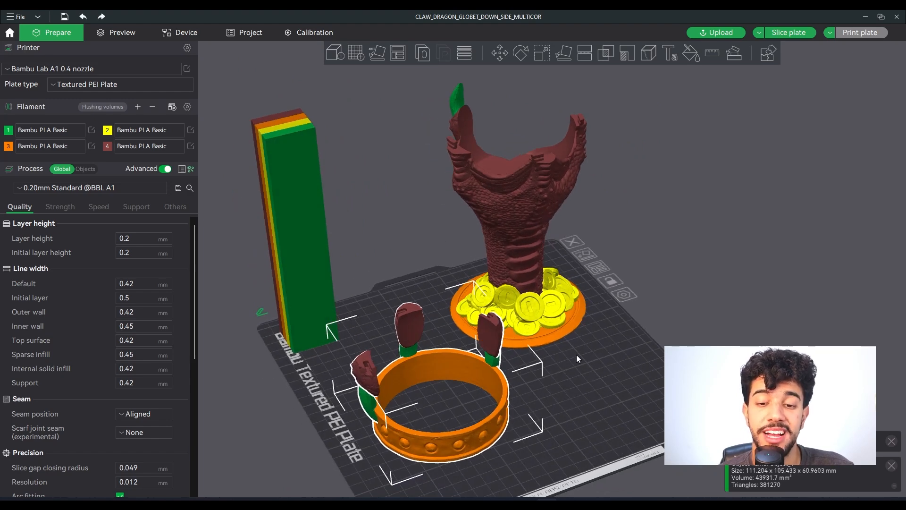
scroll(566, 349, "up", 3)
scroll(514, 296, "down", 4)
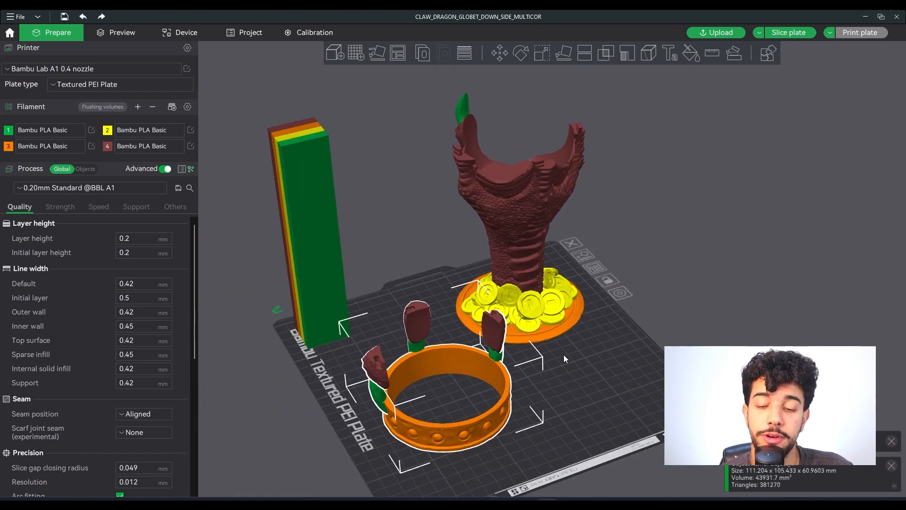
- Move the crown ring away from the claw cup toward the prime tower and paste a copy of the ring onto the plate
left_click_drag(564, 355, 556, 369)
left_click(524, 305)
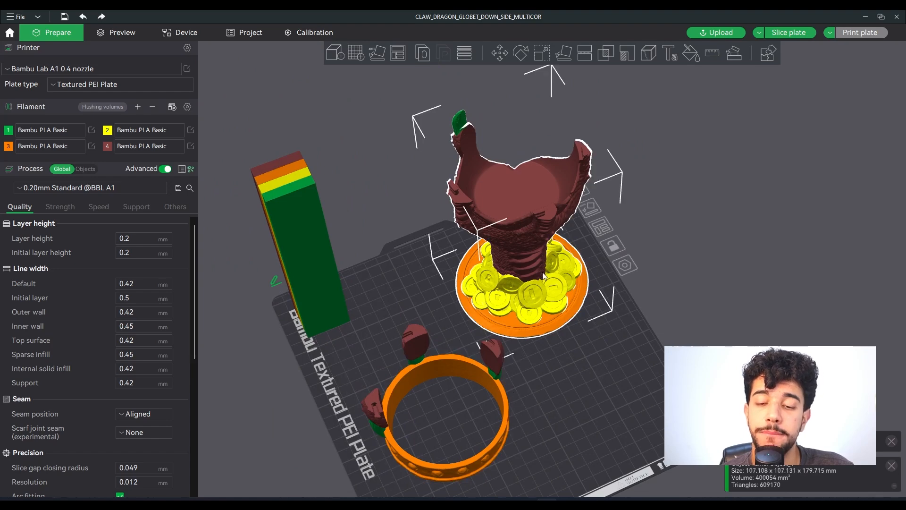
left_click_drag(473, 361, 424, 318)
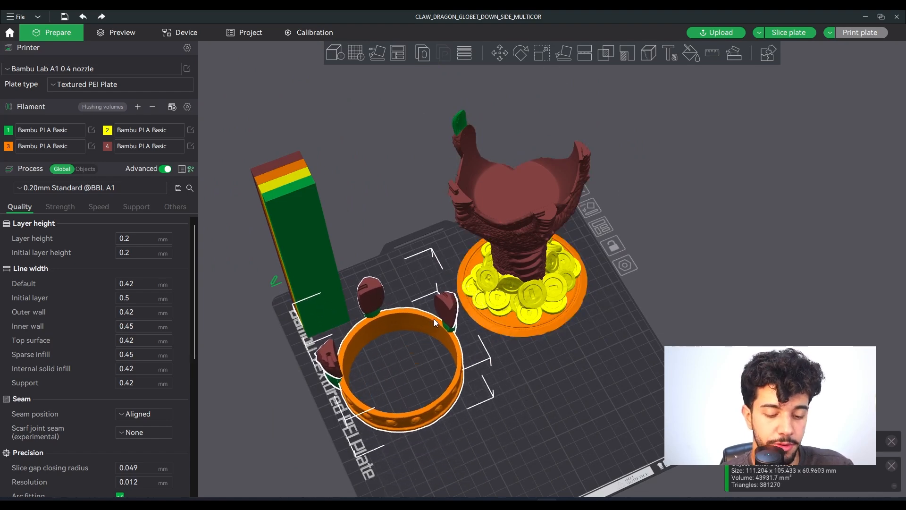
key("ctrl+v")
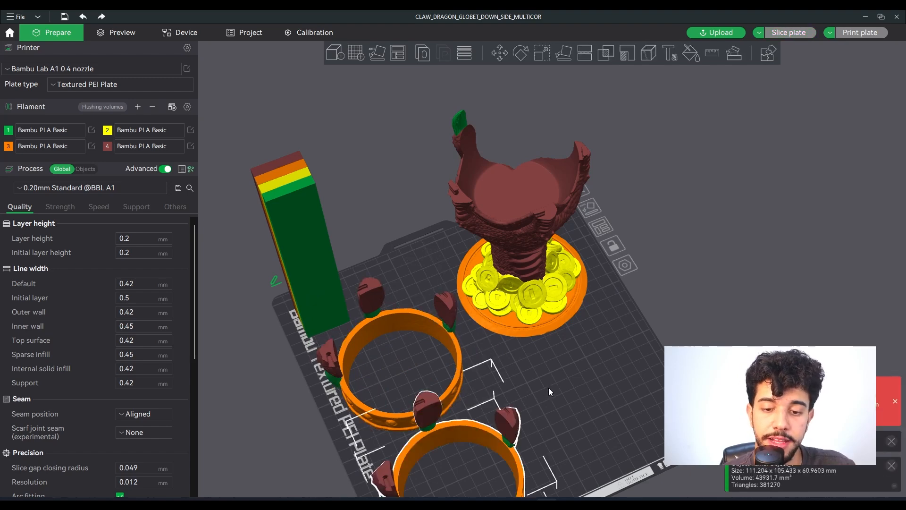
scroll(548, 387, "down", 2)
- Paste a copy of the claw cup onto the plate and shift both crown rings slightly to fit the layout
left_click(536, 291)
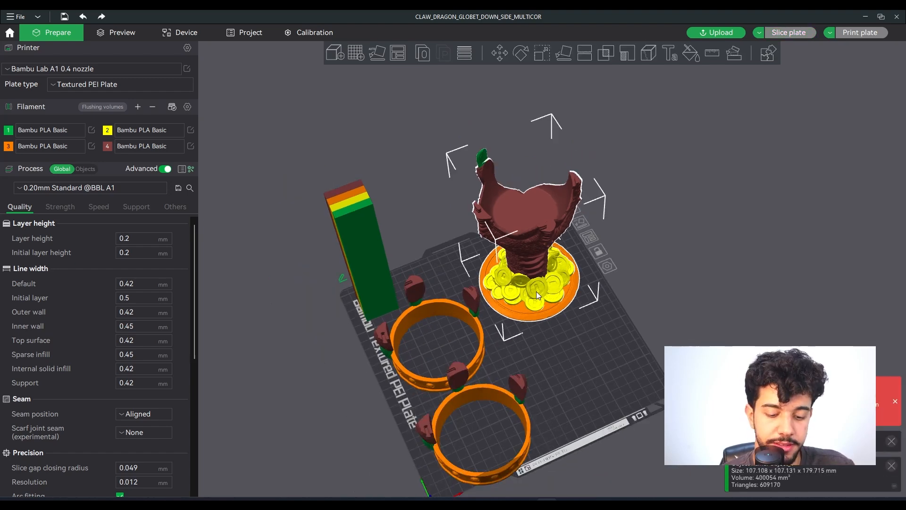
key("ctrl+v")
left_click_drag(578, 433, 598, 417)
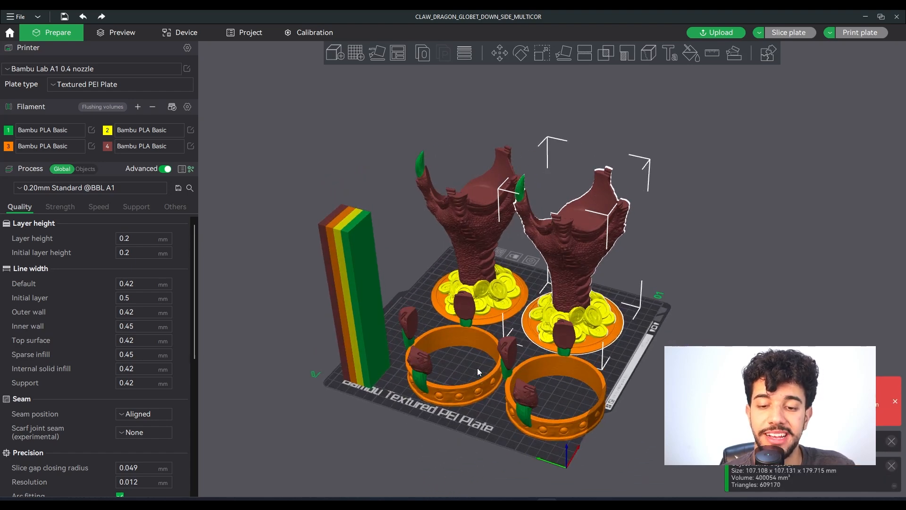
left_click(471, 392)
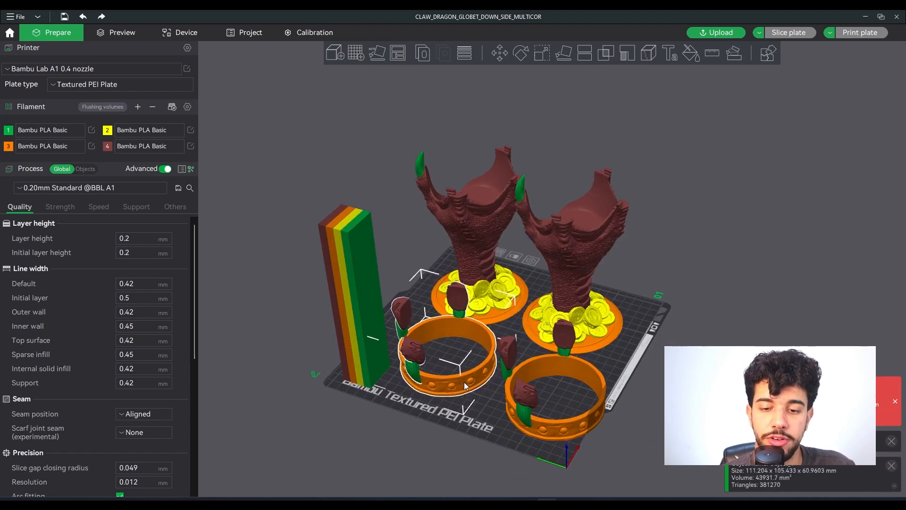
left_click_drag(528, 422, 516, 414)
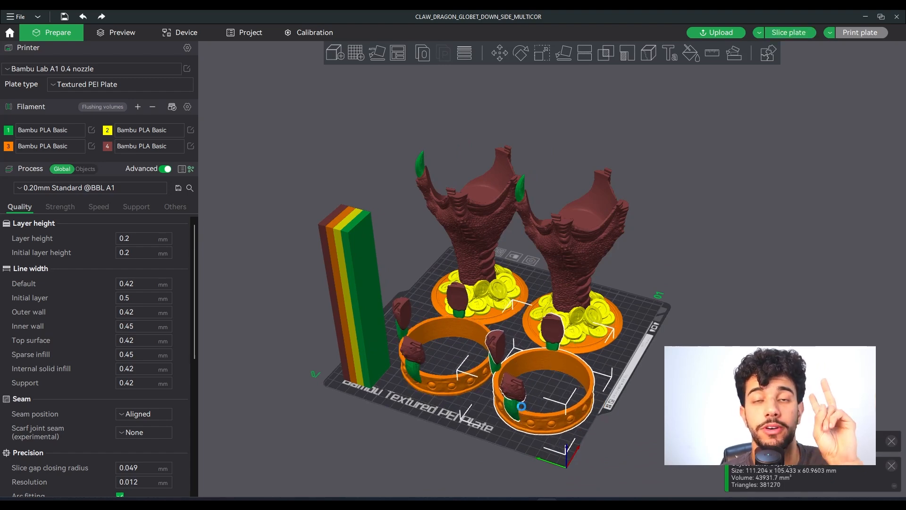
- Select the prime tower and examine the plate layout with two cups and two crown rings from several angles
left_click(348, 254)
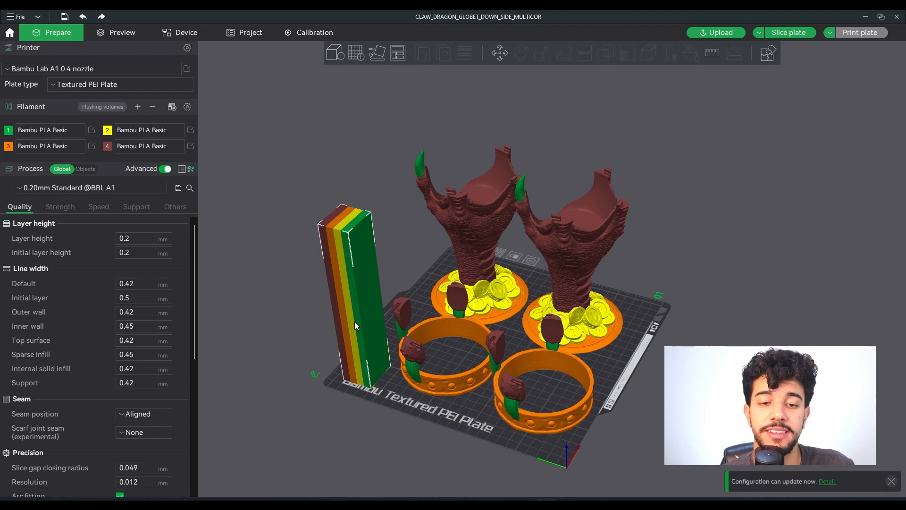
left_click_drag(681, 323, 506, 276)
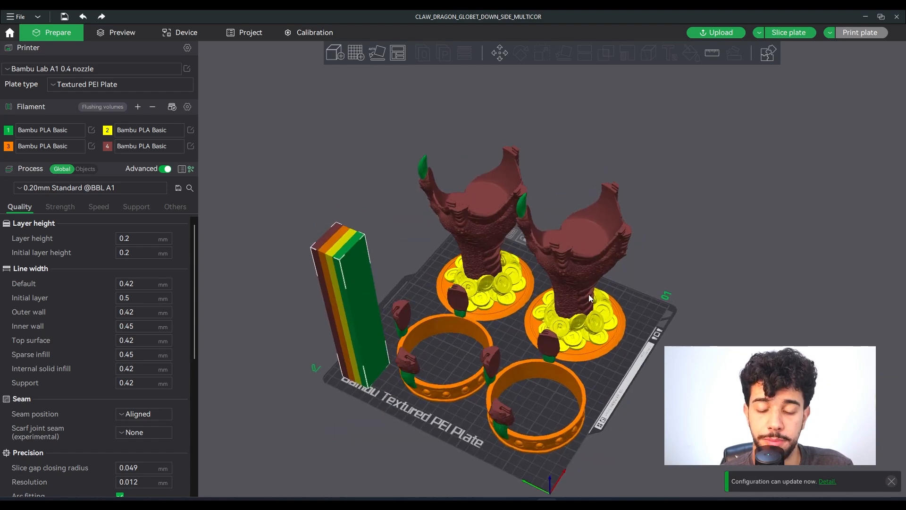
left_click_drag(589, 297, 662, 348)
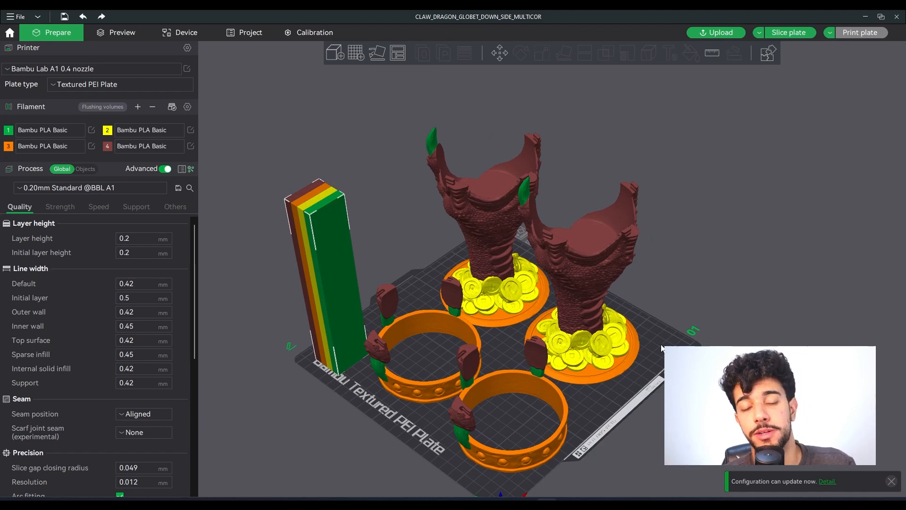
scroll(659, 344, "down", 2)
left_click_drag(659, 354, 610, 377)
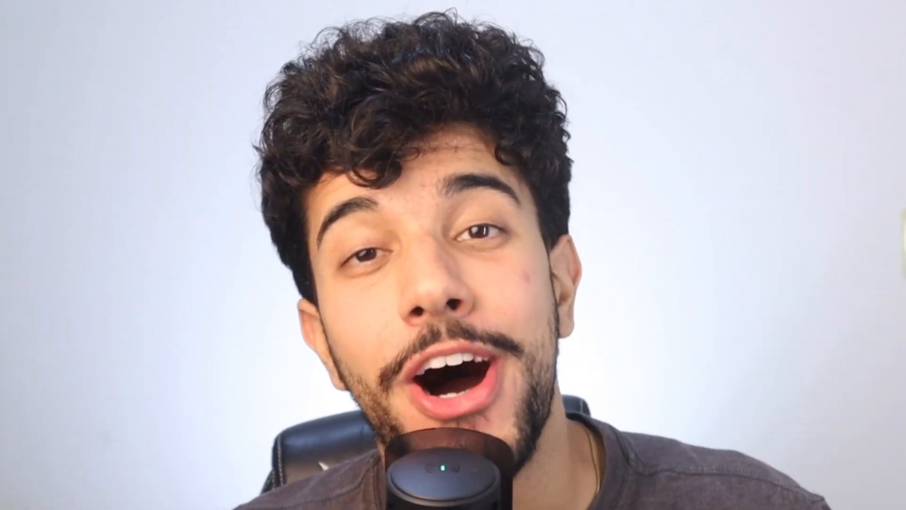